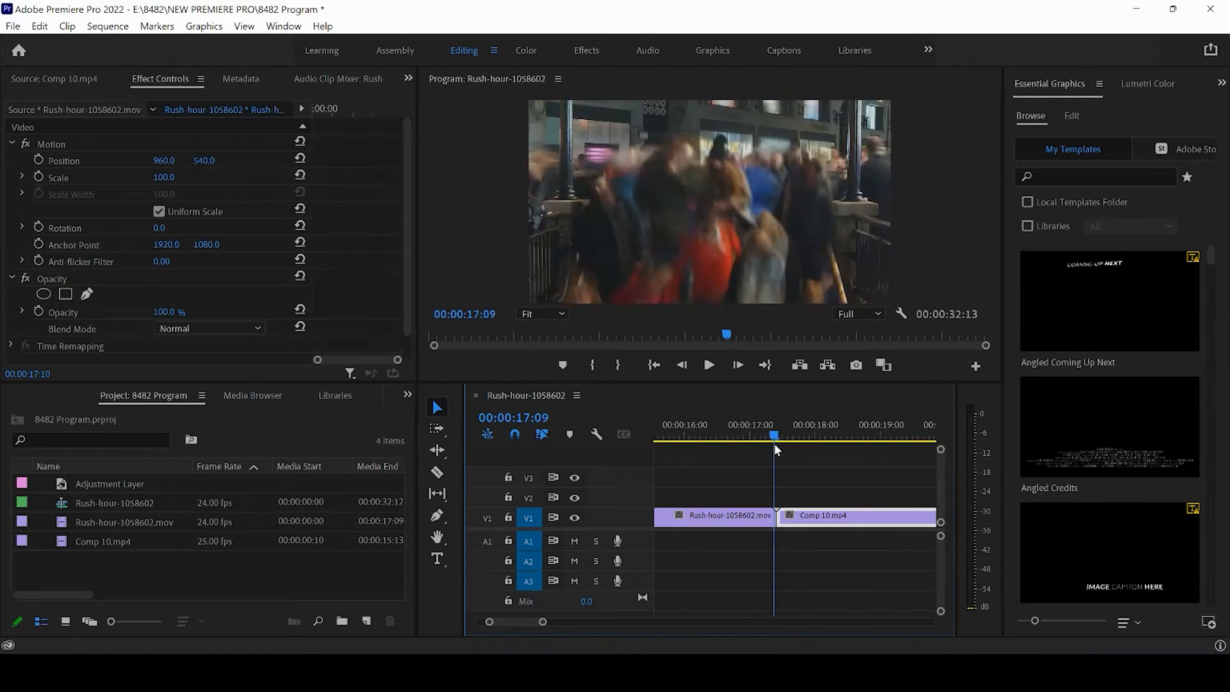
Create a new adjustment layer at 1920 by 1080, 24.00 fps, with square pixels.
{"action": "left_click", "coordinate": [802, 474]}
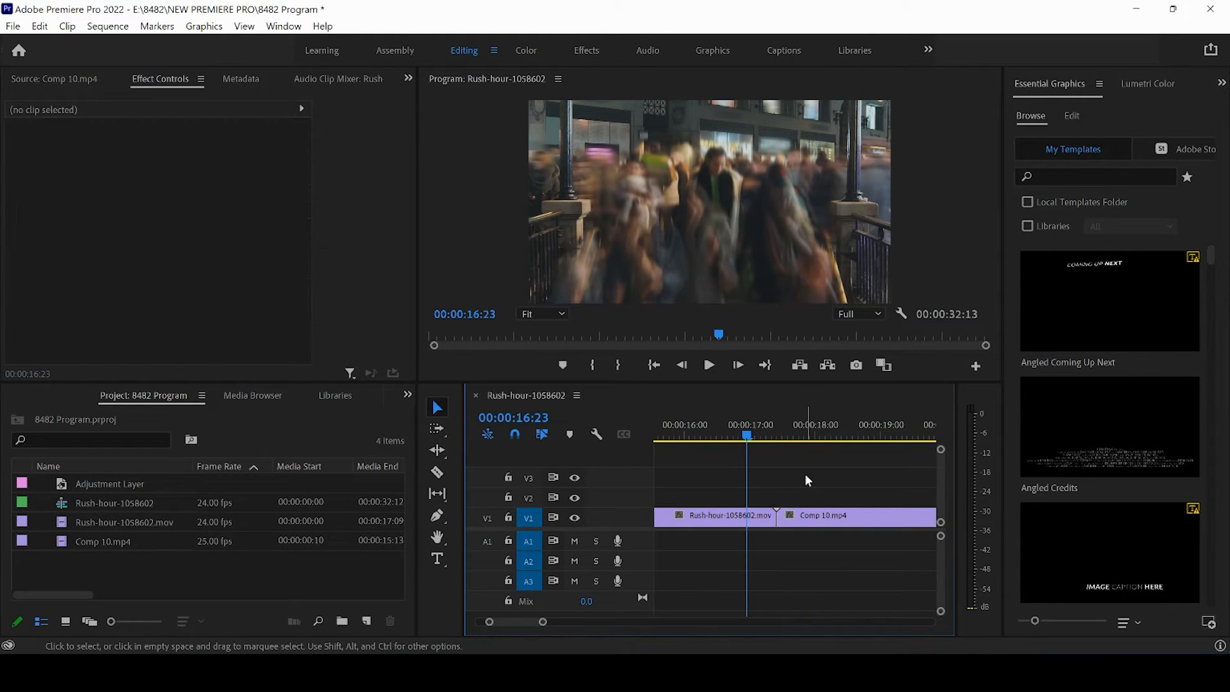
{"action": "left_click_drag", "start_coordinate": [542, 622], "coordinate": [539, 622]}
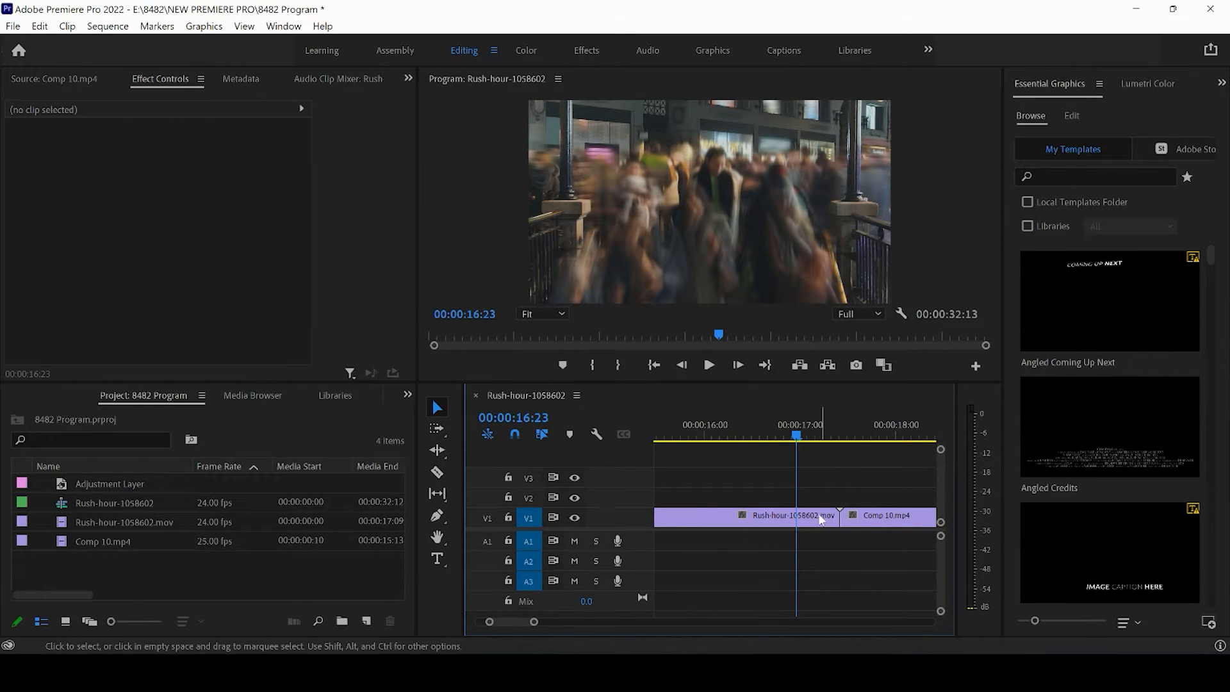
{"action": "left_click_drag", "start_coordinate": [533, 622], "coordinate": [548, 622]}
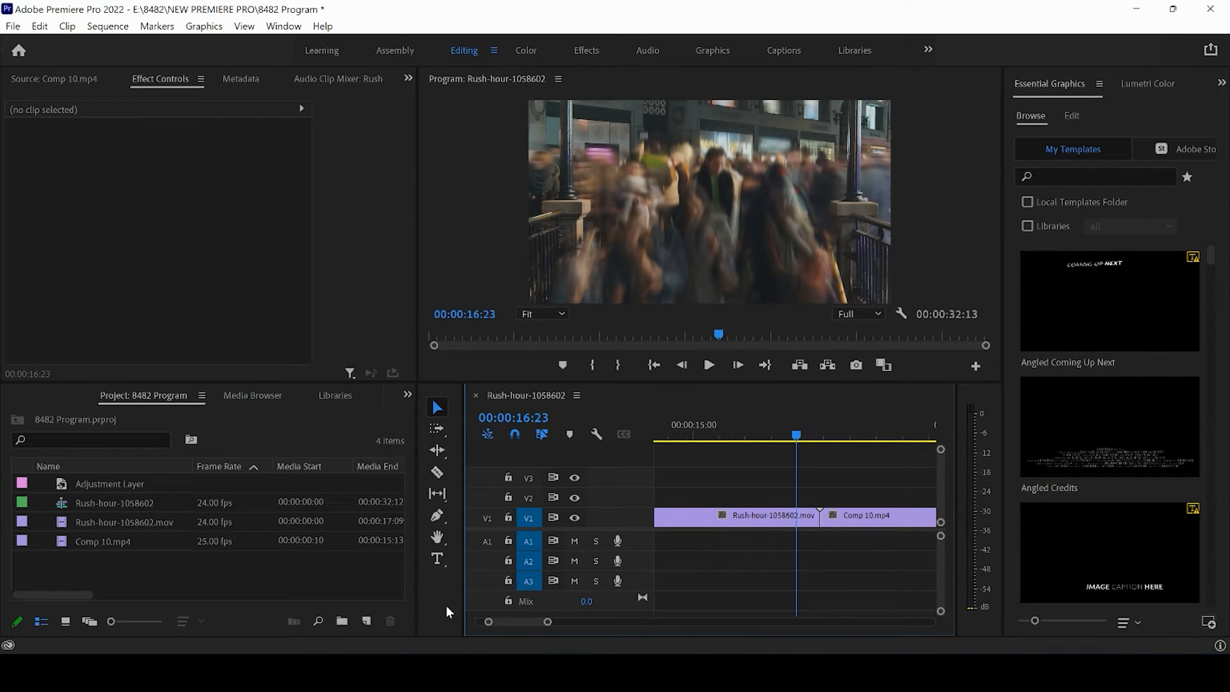
{"action": "left_click", "coordinate": [367, 623]}
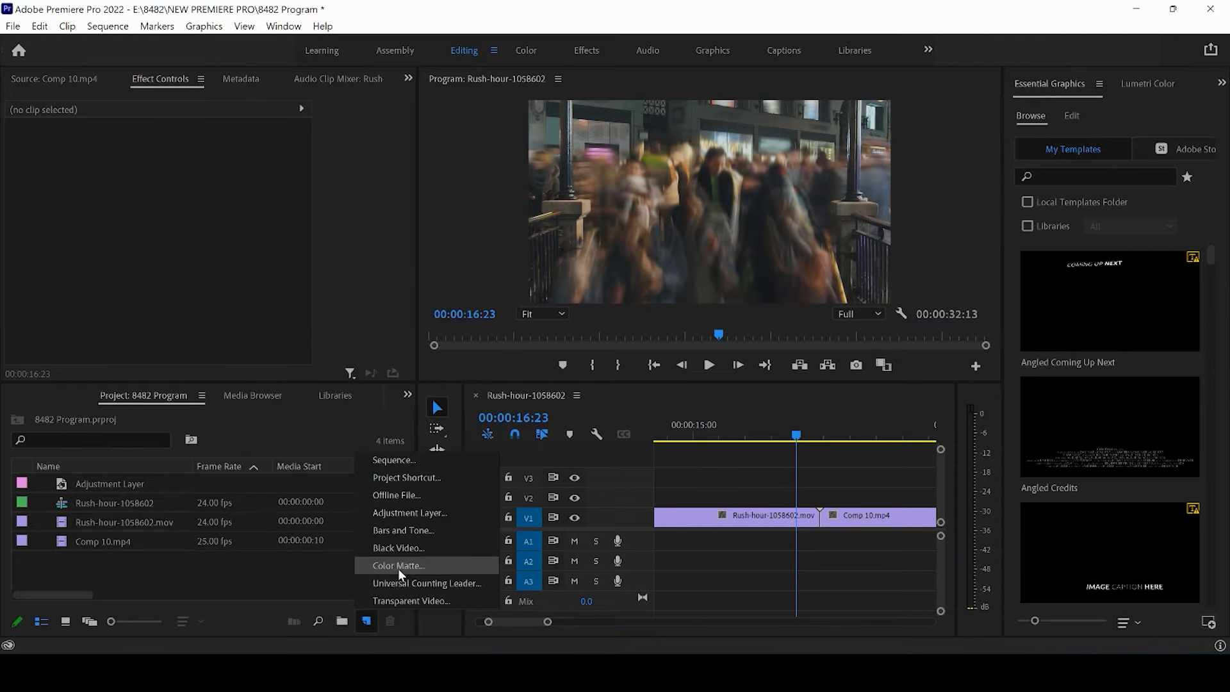
{"action": "left_click", "coordinate": [403, 514]}
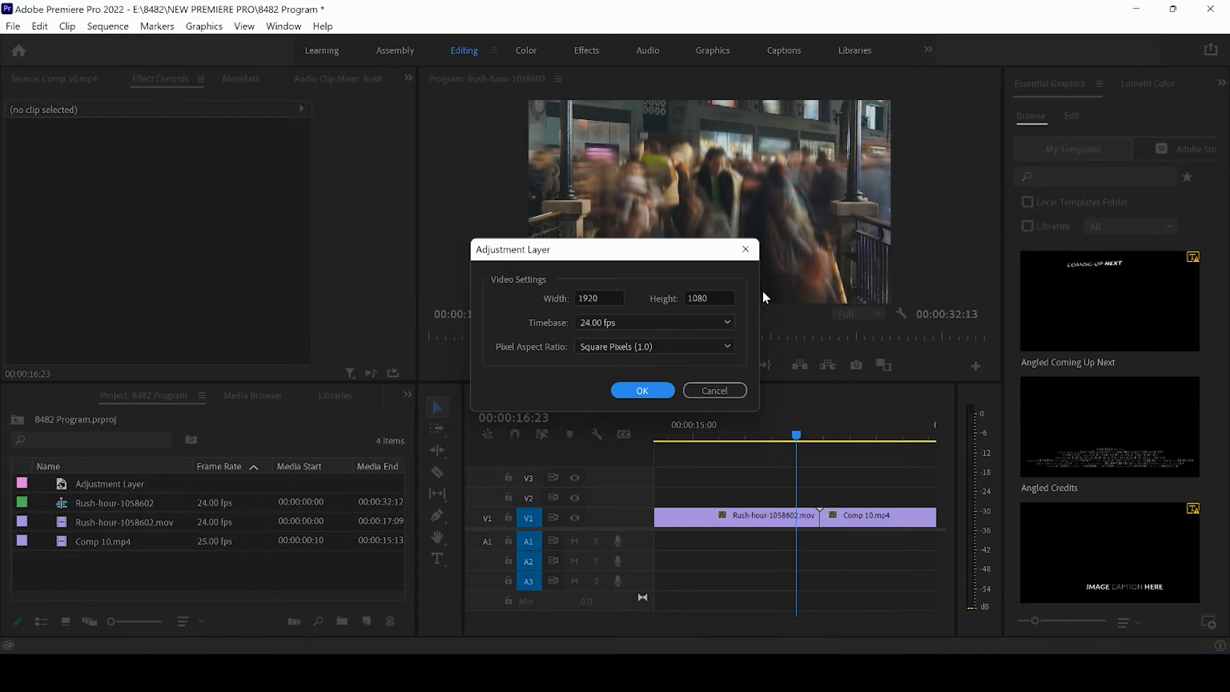
{"action": "left_click", "coordinate": [642, 390]}
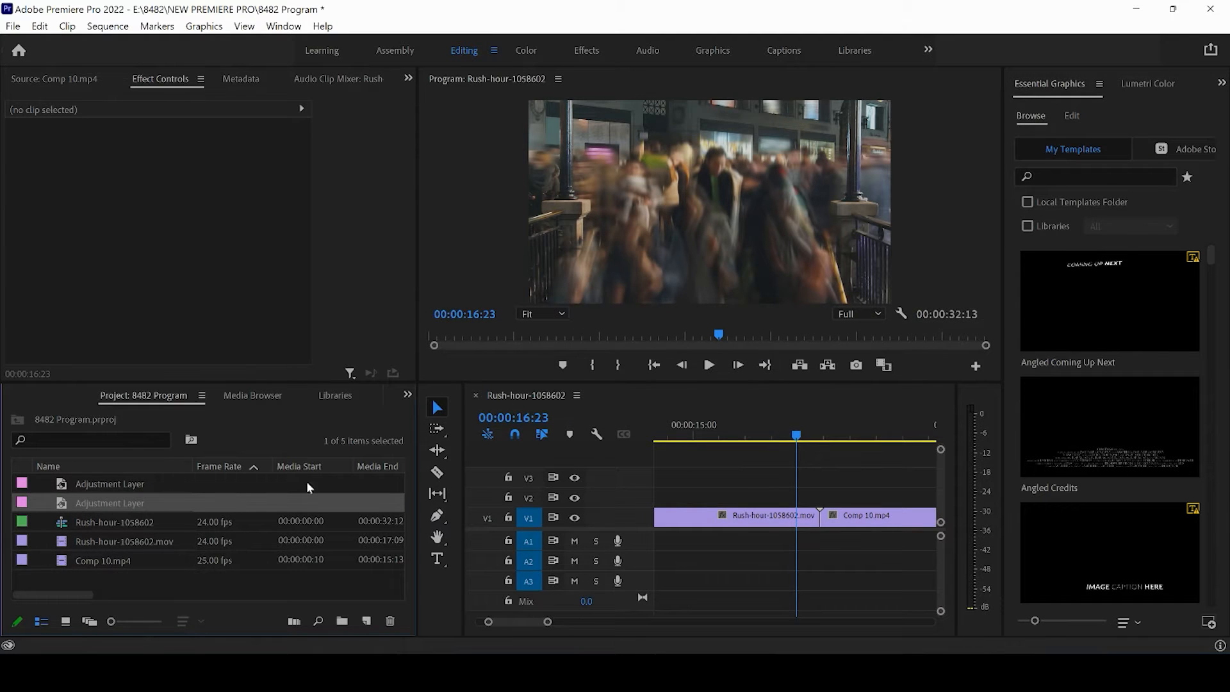
Place the new adjustment layer on V2 over the cut between the two clips and trim both ends so it spans the cut.
{"action": "left_click_drag", "start_coordinate": [90, 506], "coordinate": [695, 505]}
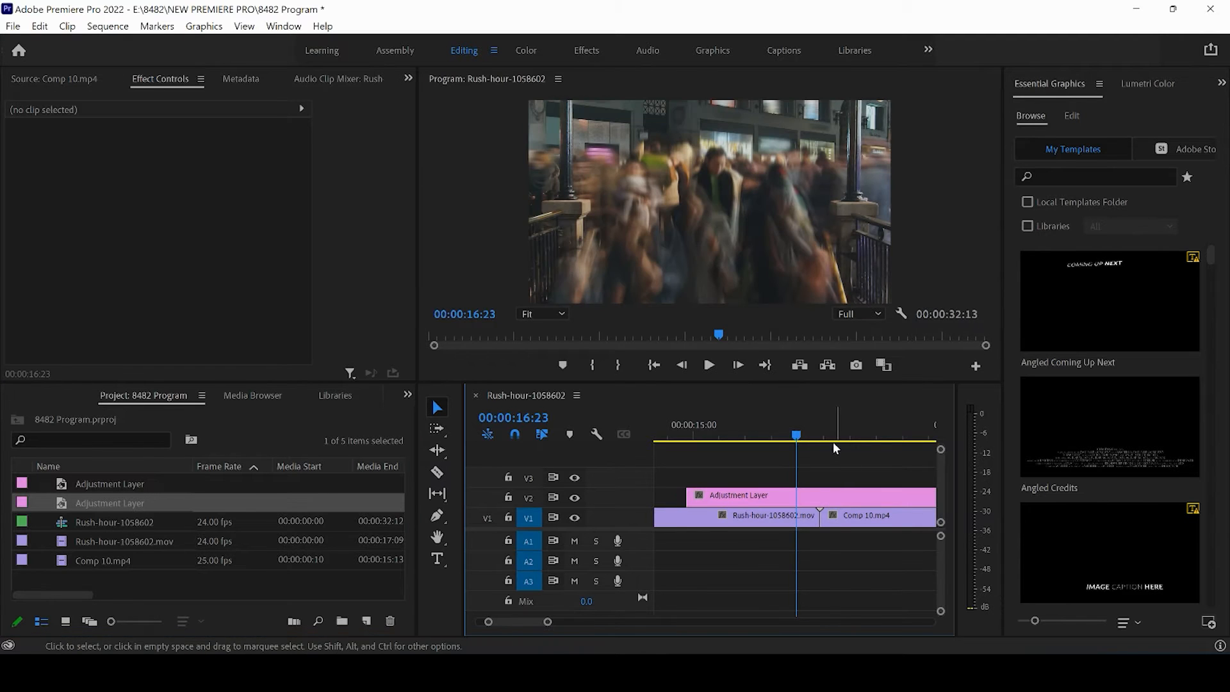
{"action": "left_click", "coordinate": [822, 432]}
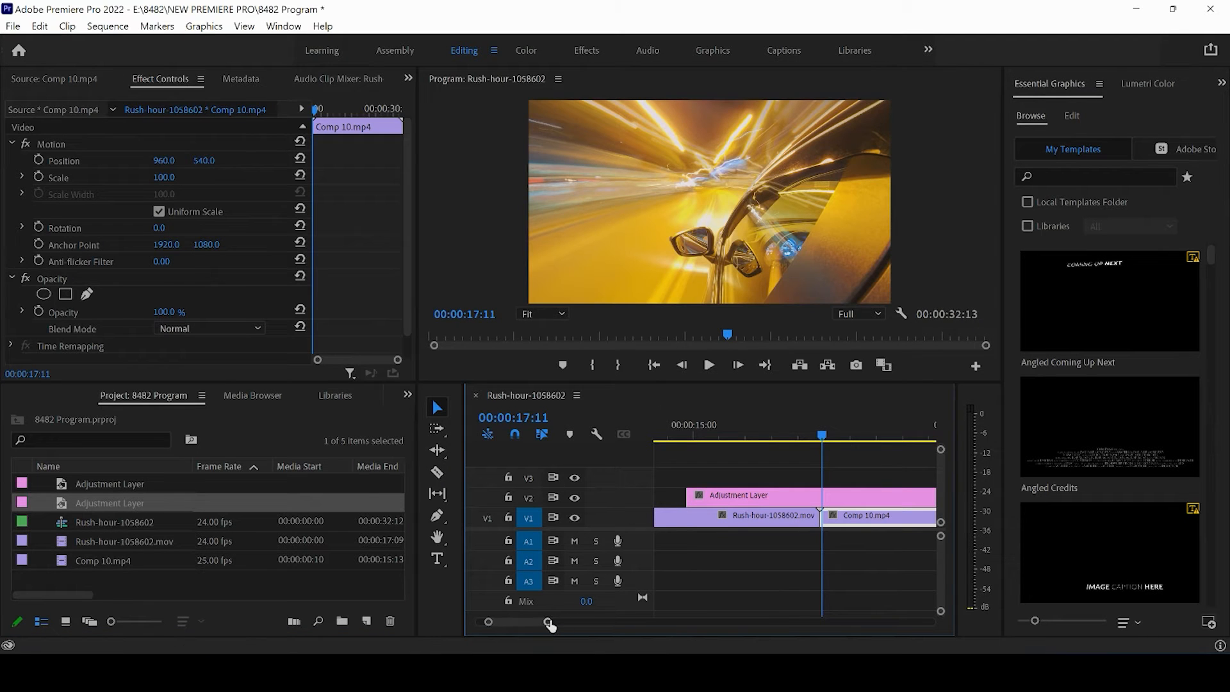
{"action": "left_click_drag", "start_coordinate": [548, 621], "coordinate": [555, 625]}
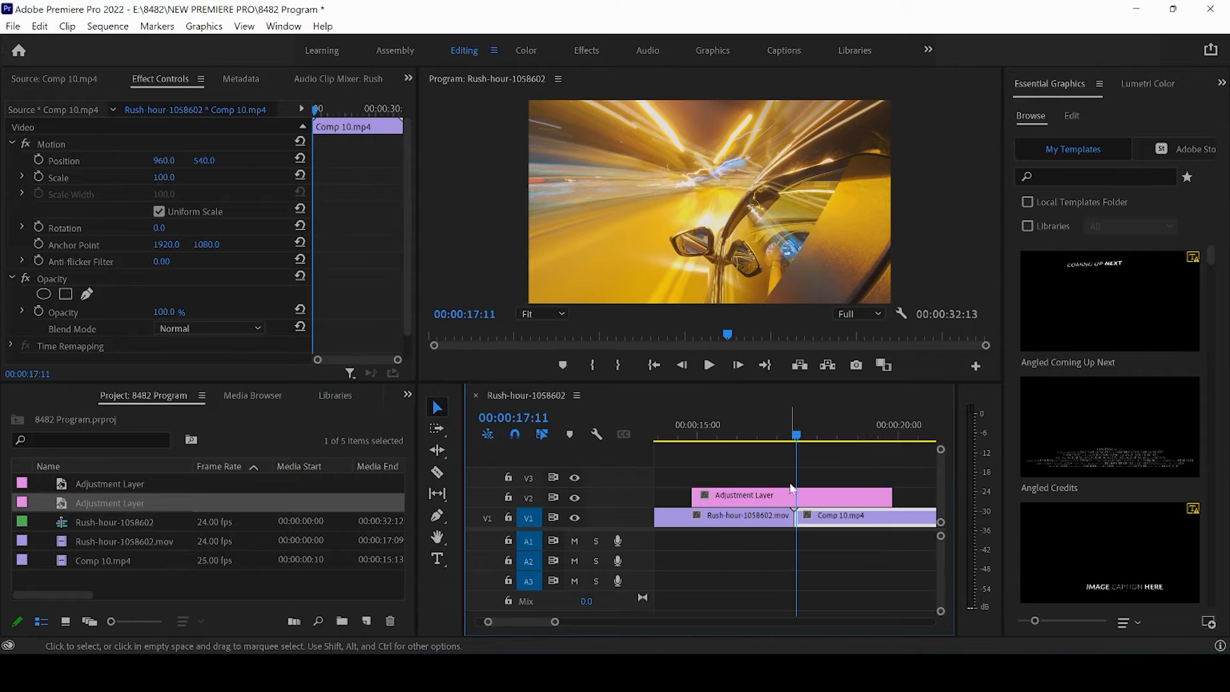
{"action": "left_click_drag", "start_coordinate": [796, 435], "coordinate": [793, 435]}
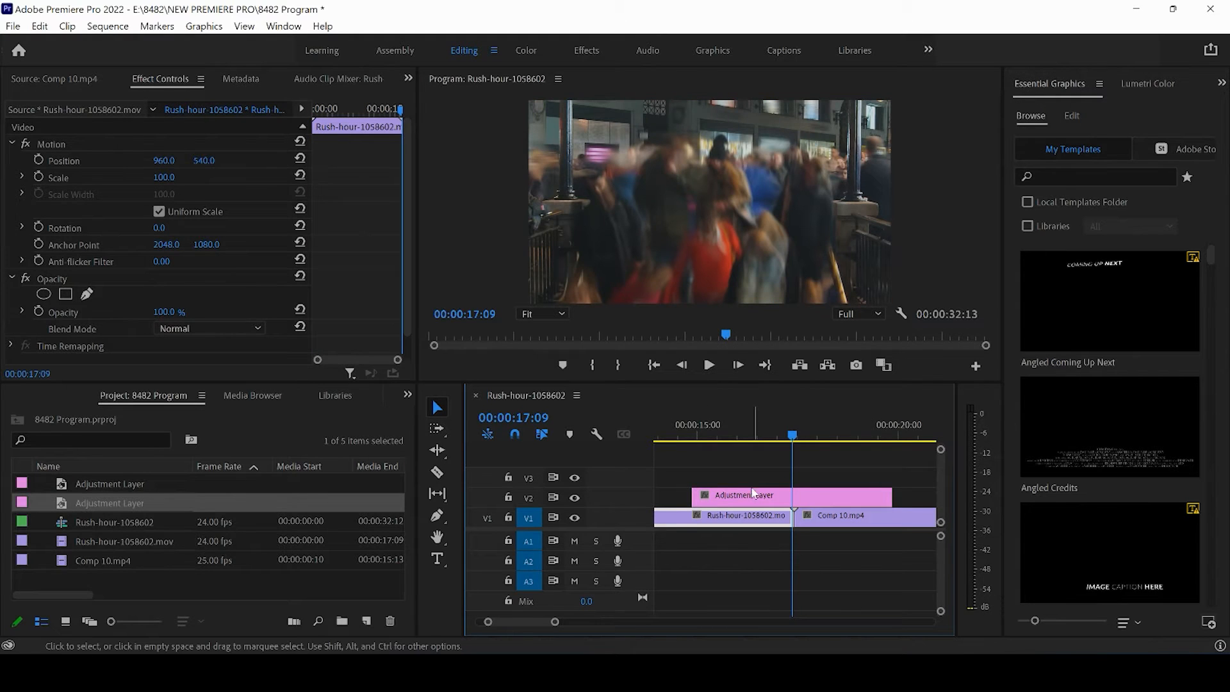
{"action": "left_click_drag", "start_coordinate": [694, 496], "coordinate": [752, 495]}
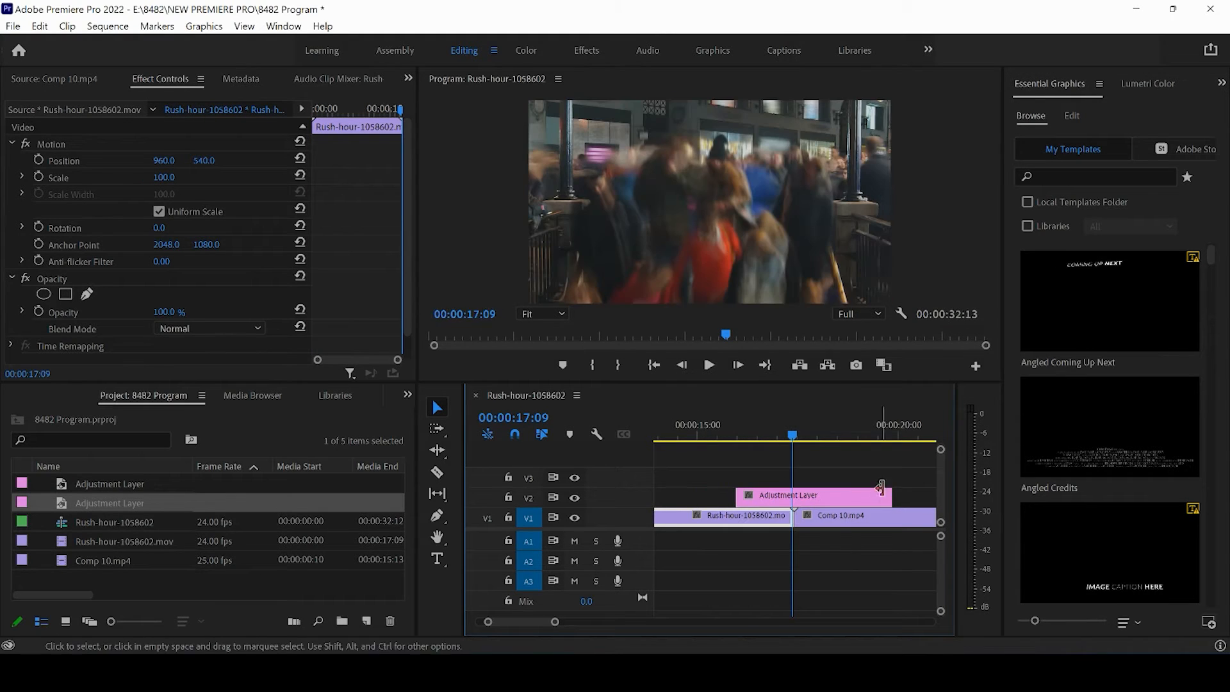
{"action": "left_click_drag", "start_coordinate": [891, 495], "coordinate": [851, 495]}
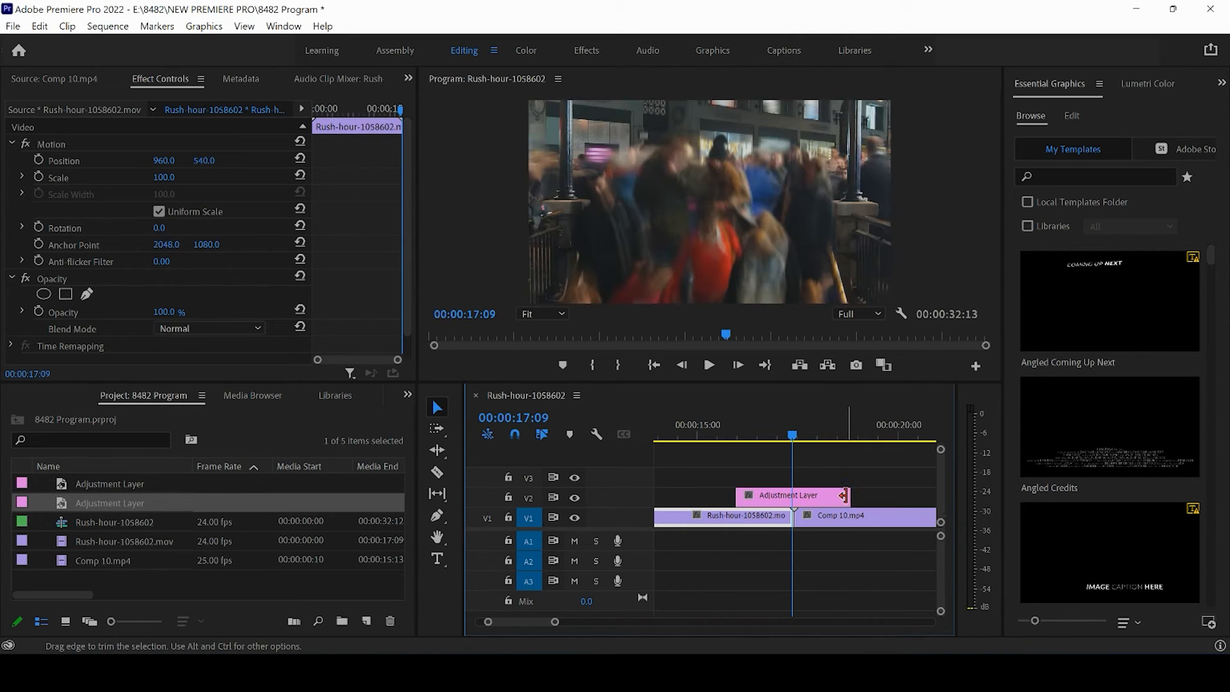
Examine the frames around the cut one by one, going back about ten frames before it and forward to 00:00:18:01.
{"action": "left_click", "coordinate": [681, 364]}
{"action": "left_click", "coordinate": [682, 365]}
{"action": "left_click", "coordinate": [681, 364]}
{"action": "left_click", "coordinate": [682, 364]}
{"action": "left_click", "coordinate": [681, 364]}
{"action": "left_click", "coordinate": [682, 365]}
{"action": "left_click", "coordinate": [682, 365]}
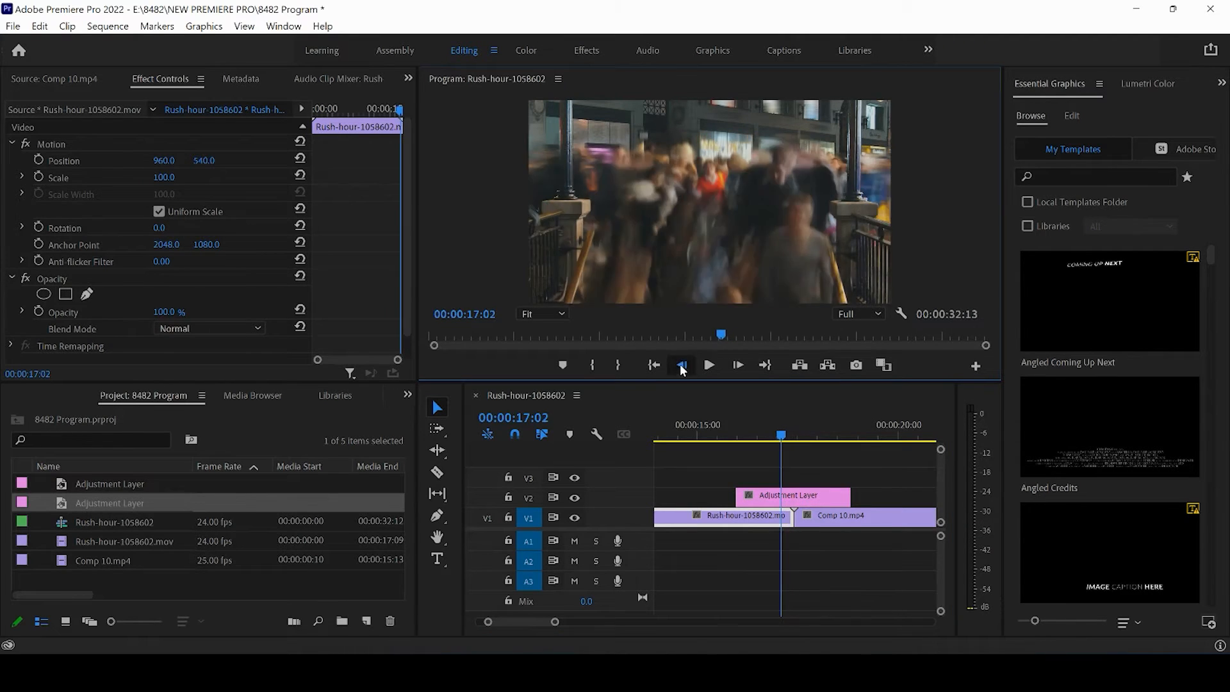
{"action": "left_click", "coordinate": [682, 365]}
{"action": "left_click", "coordinate": [682, 365]}
{"action": "left_click", "coordinate": [682, 365]}
{"action": "left_click", "coordinate": [682, 364]}
{"action": "left_click", "coordinate": [738, 365]}
{"action": "left_click", "coordinate": [738, 364]}
{"action": "left_click", "coordinate": [738, 365]}
{"action": "left_click", "coordinate": [738, 365]}
{"action": "left_click", "coordinate": [738, 365]}
{"action": "left_click", "coordinate": [738, 364]}
{"action": "left_click", "coordinate": [738, 365]}
{"action": "left_click", "coordinate": [738, 365]}
{"action": "left_click", "coordinate": [738, 365]}
{"action": "left_click", "coordinate": [738, 364]}
{"action": "left_click", "coordinate": [738, 365]}
{"action": "left_click", "coordinate": [738, 365]}
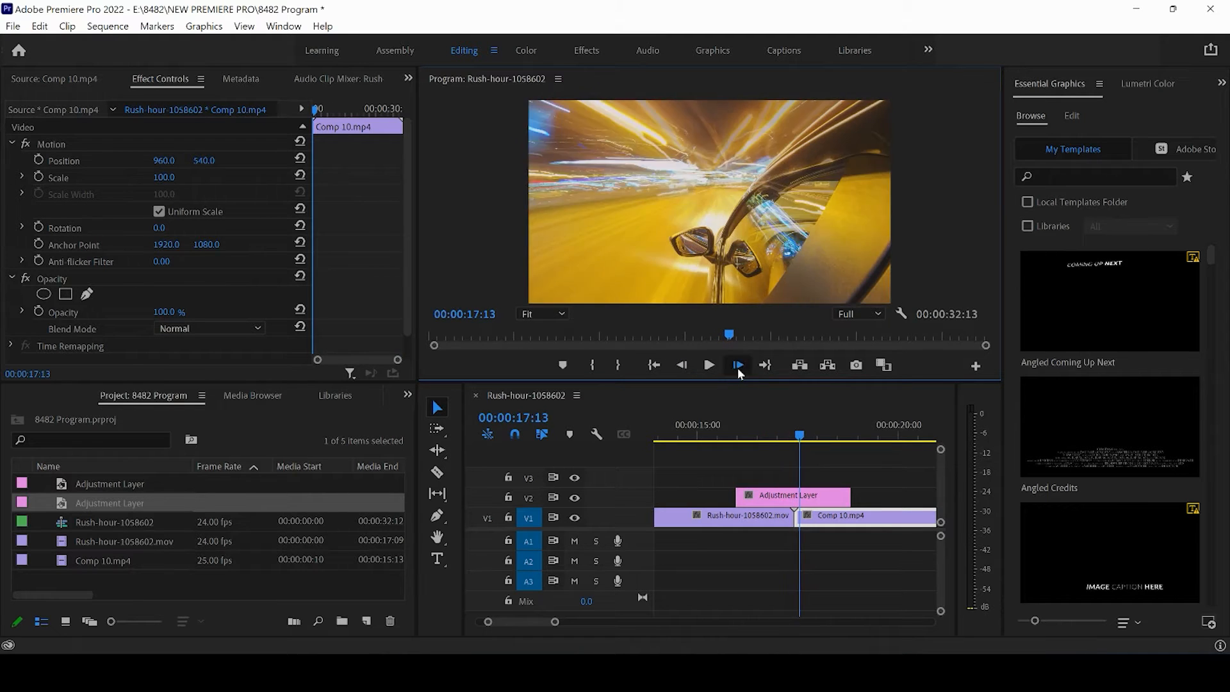
{"action": "left_click", "coordinate": [738, 364]}
{"action": "left_click", "coordinate": [738, 364]}
{"action": "left_click", "coordinate": [738, 365]}
{"action": "left_click", "coordinate": [738, 364]}
{"action": "left_click", "coordinate": [738, 364]}
{"action": "left_click", "coordinate": [738, 365]}
{"action": "left_click", "coordinate": [738, 365]}
{"action": "left_click", "coordinate": [738, 365]}
{"action": "left_click", "coordinate": [738, 365]}
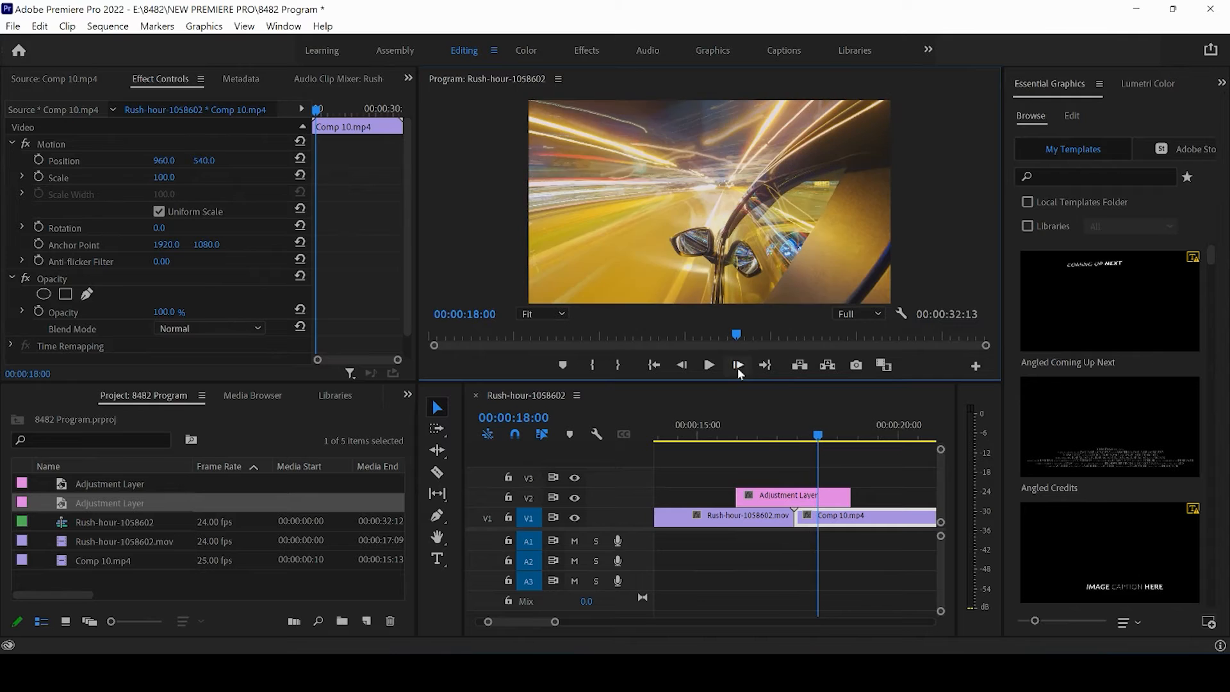
{"action": "left_click", "coordinate": [738, 364]}
Duplicate the V2 adjustment layer onto V3 and trim the V2 copy so it starts at the cut.
{"action": "left_click", "coordinate": [779, 499]}
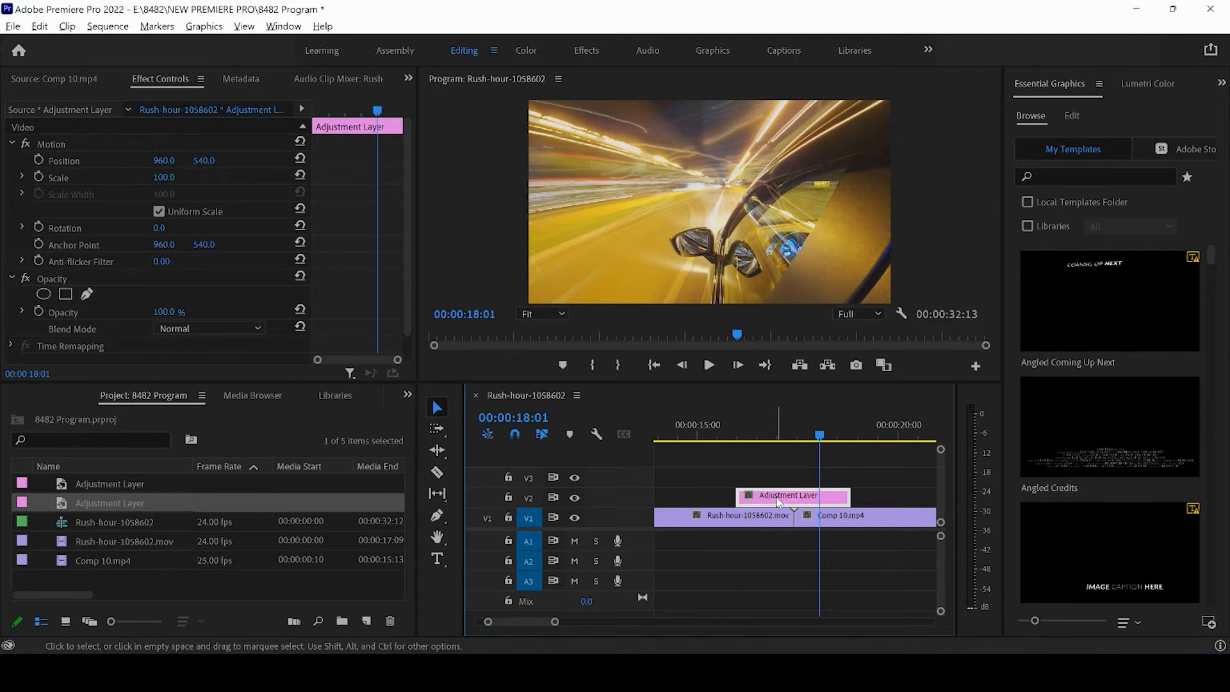
{"action": "left_click_drag", "start_coordinate": [779, 500], "coordinate": [781, 484]}
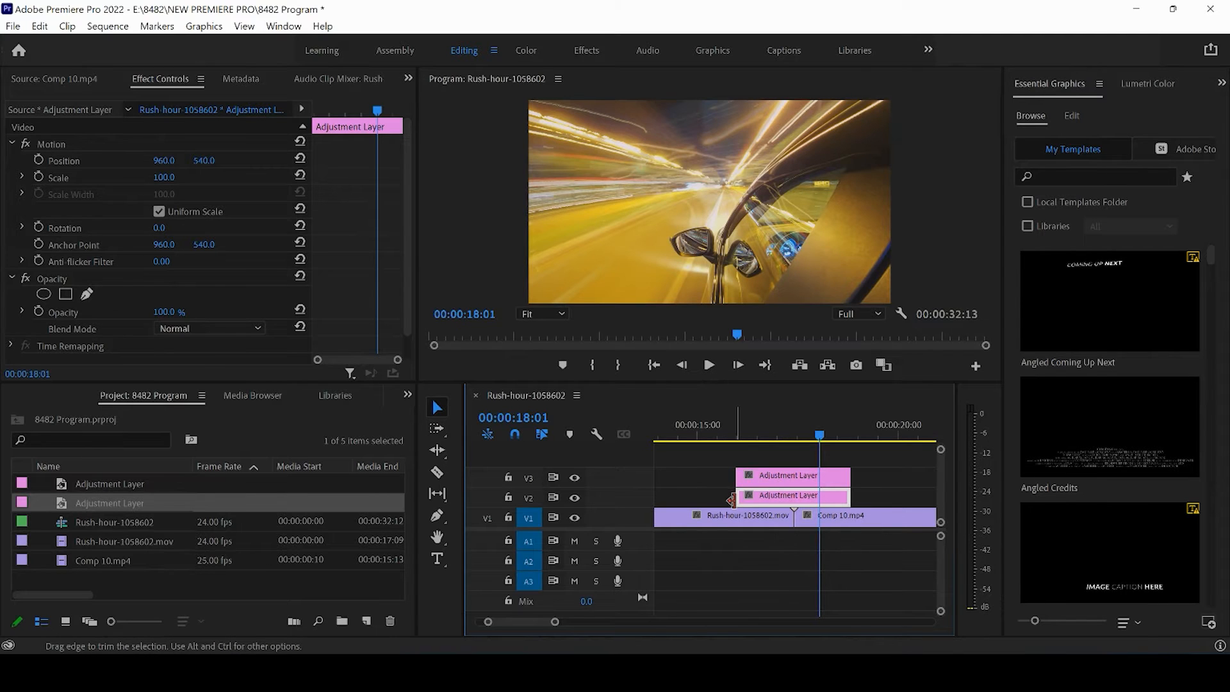
{"action": "left_click_drag", "start_coordinate": [737, 498], "coordinate": [795, 501]}
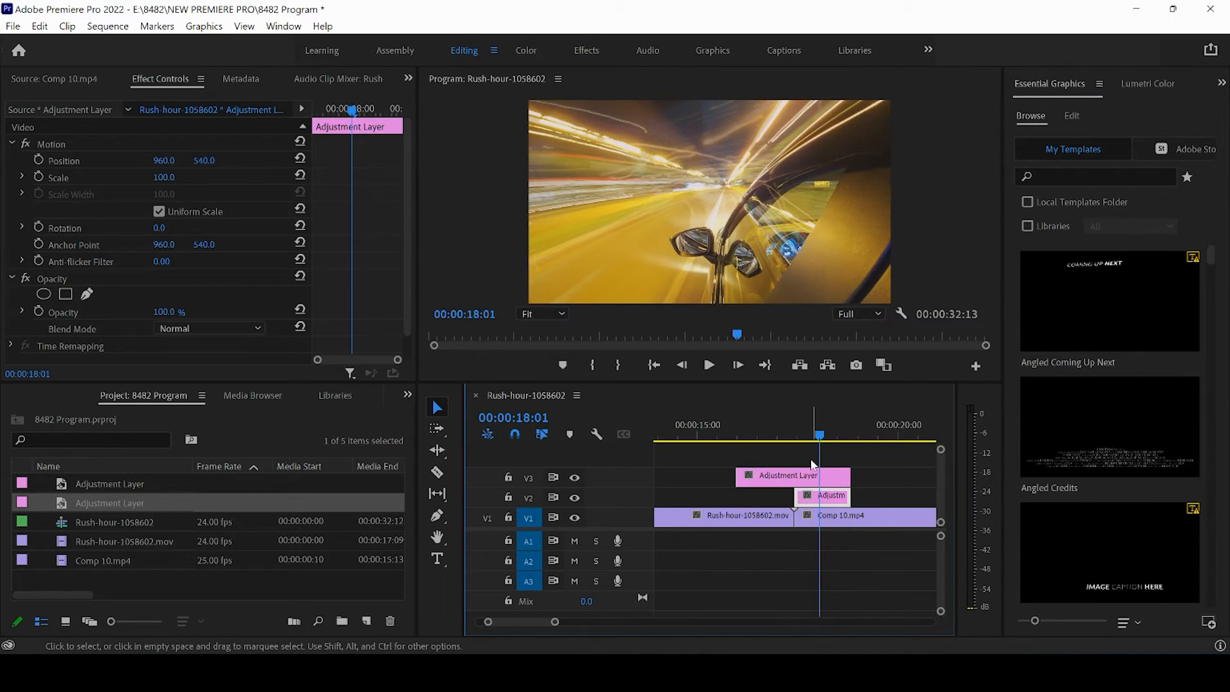
Examine the frames under the adjustment layers one by one, forward from the cut to 00:00:17:22 and back to 00:00:17:04.
{"action": "left_click_drag", "start_coordinate": [810, 436], "coordinate": [809, 435]}
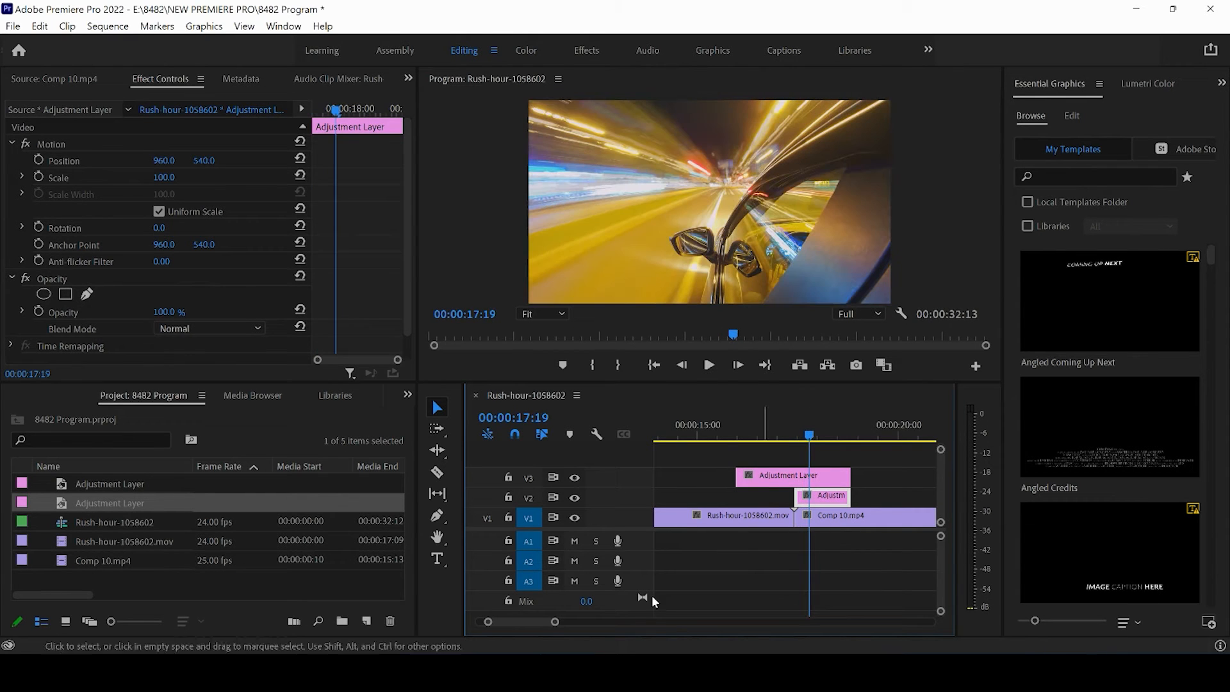
{"action": "left_click_drag", "start_coordinate": [555, 626], "coordinate": [548, 627]}
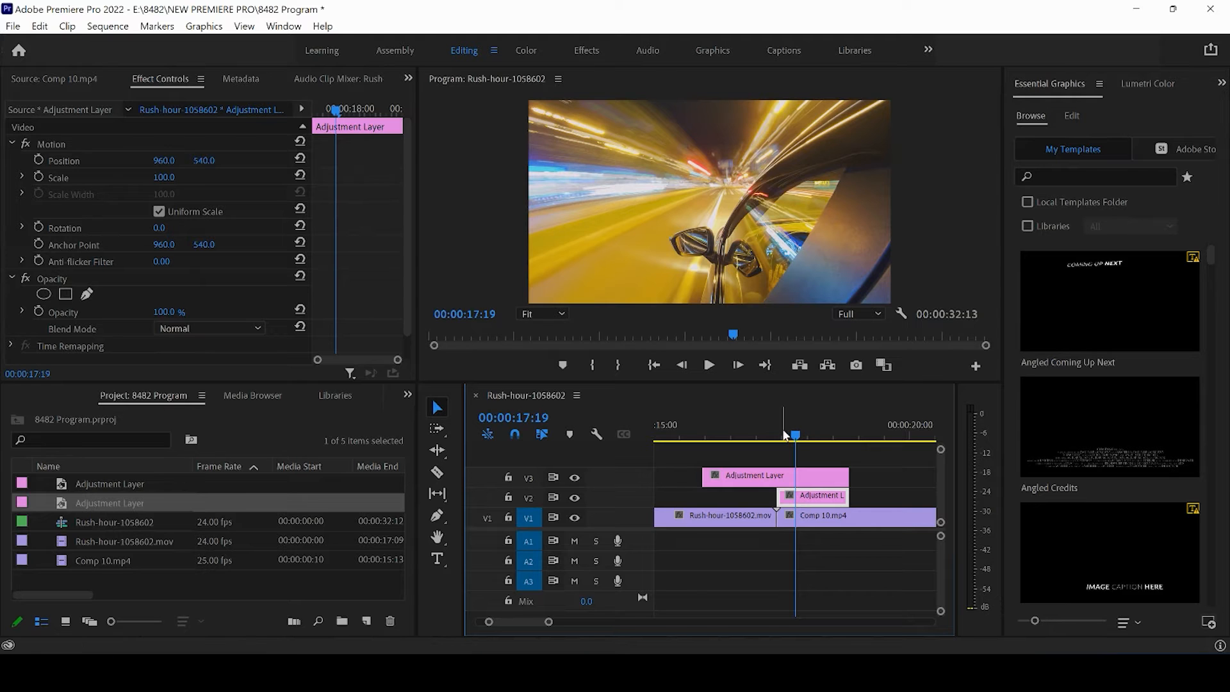
{"action": "left_click_drag", "start_coordinate": [755, 425], "coordinate": [782, 452]}
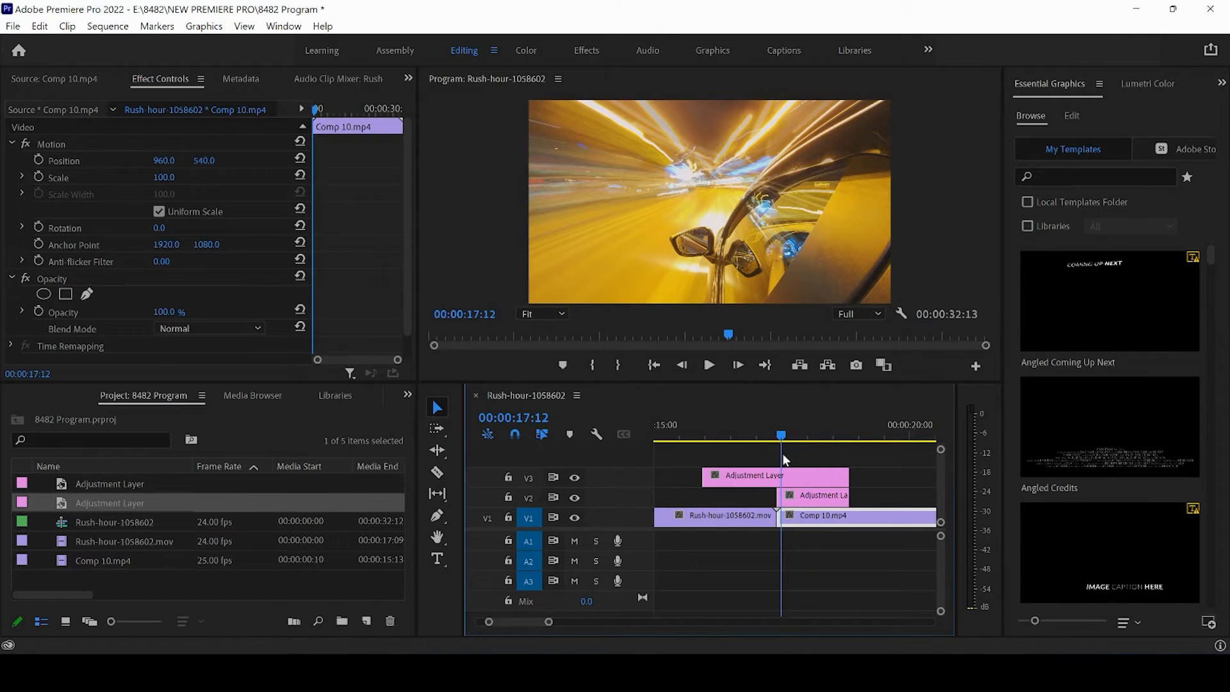
{"action": "left_click", "coordinate": [739, 365]}
{"action": "left_click", "coordinate": [739, 365]}
{"action": "left_click", "coordinate": [739, 365]}
{"action": "left_click", "coordinate": [739, 366]}
{"action": "left_click", "coordinate": [738, 366]}
{"action": "left_click", "coordinate": [739, 365]}
{"action": "left_click", "coordinate": [739, 366]}
{"action": "left_click", "coordinate": [739, 365]}
{"action": "left_click", "coordinate": [739, 365]}
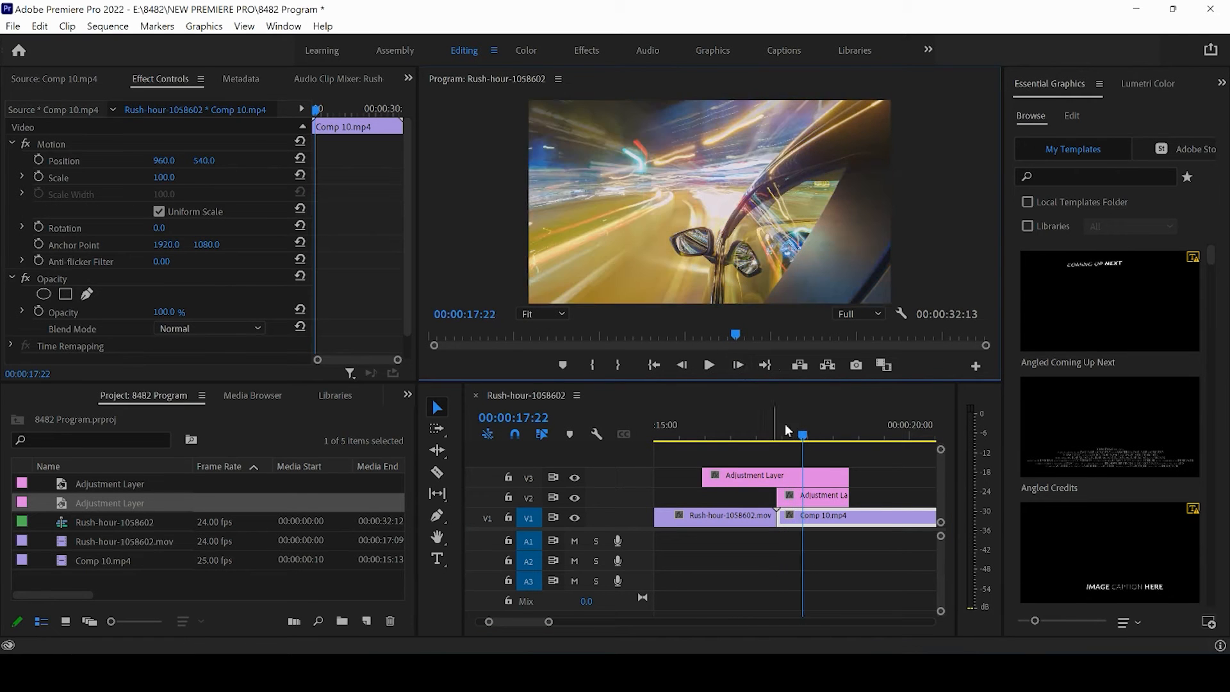
{"action": "left_click", "coordinate": [779, 435]}
{"action": "left_click", "coordinate": [684, 364]}
{"action": "left_click", "coordinate": [684, 365]}
{"action": "left_click", "coordinate": [684, 365]}
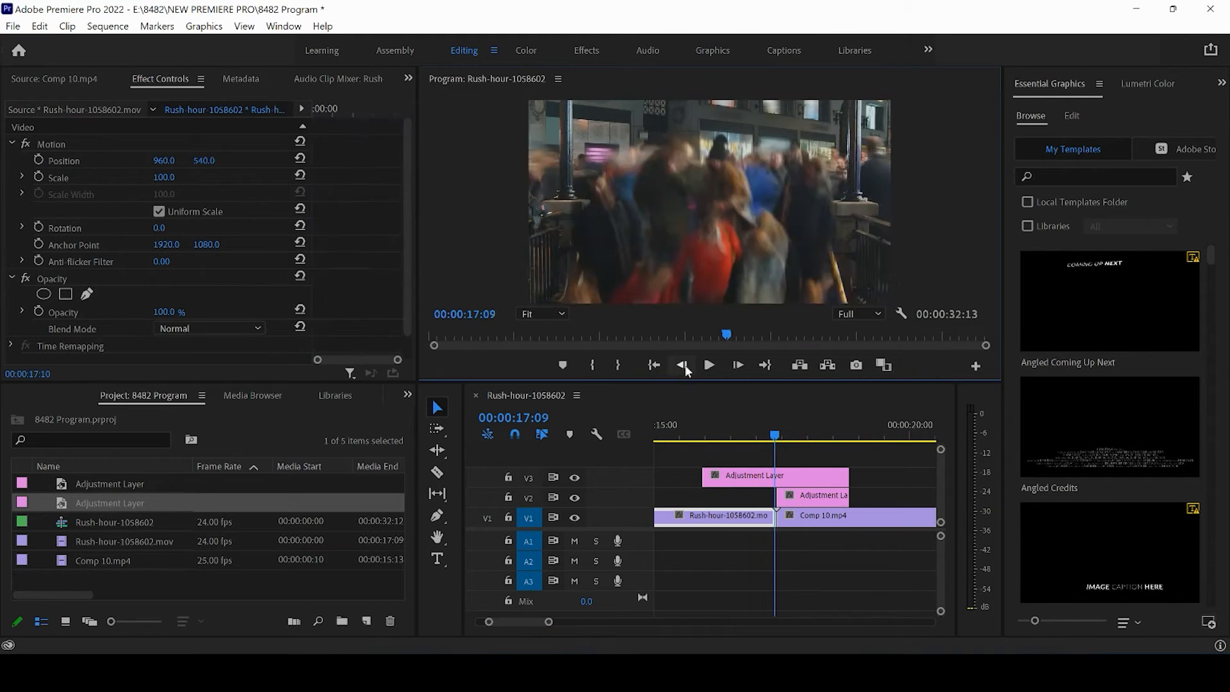
{"action": "left_click", "coordinate": [684, 365]}
{"action": "left_click", "coordinate": [684, 365]}
{"action": "left_click", "coordinate": [684, 364]}
{"action": "left_click", "coordinate": [684, 364]}
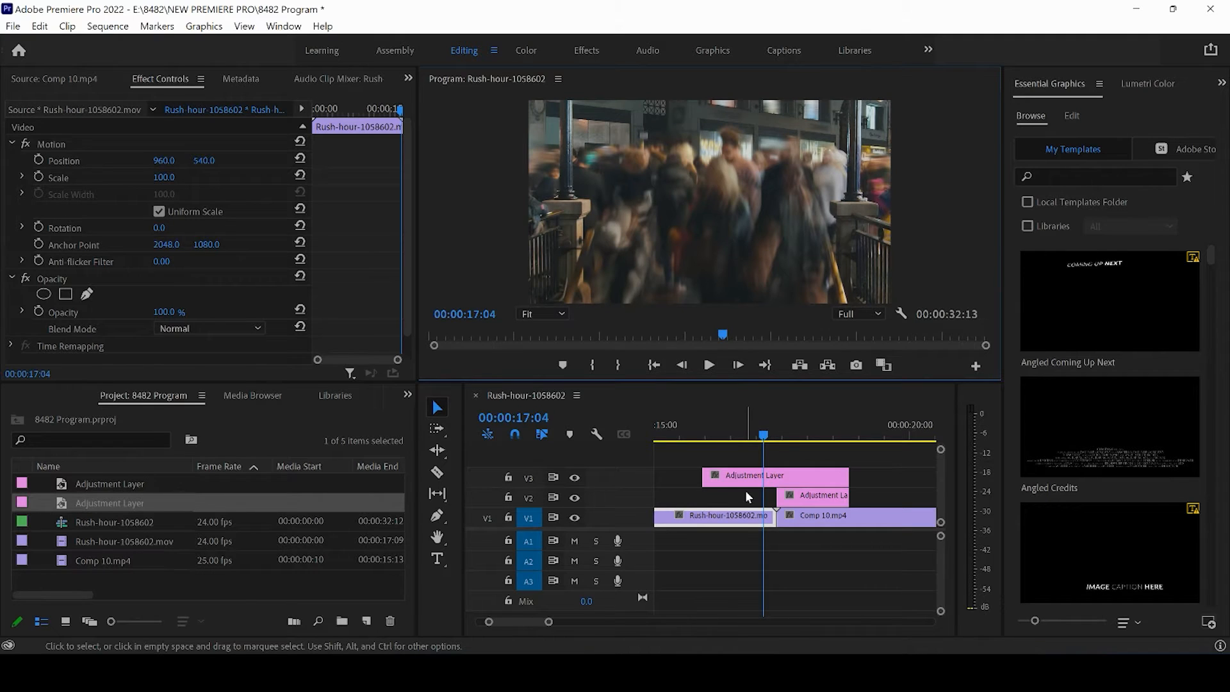
{"action": "left_click", "coordinate": [794, 448]}
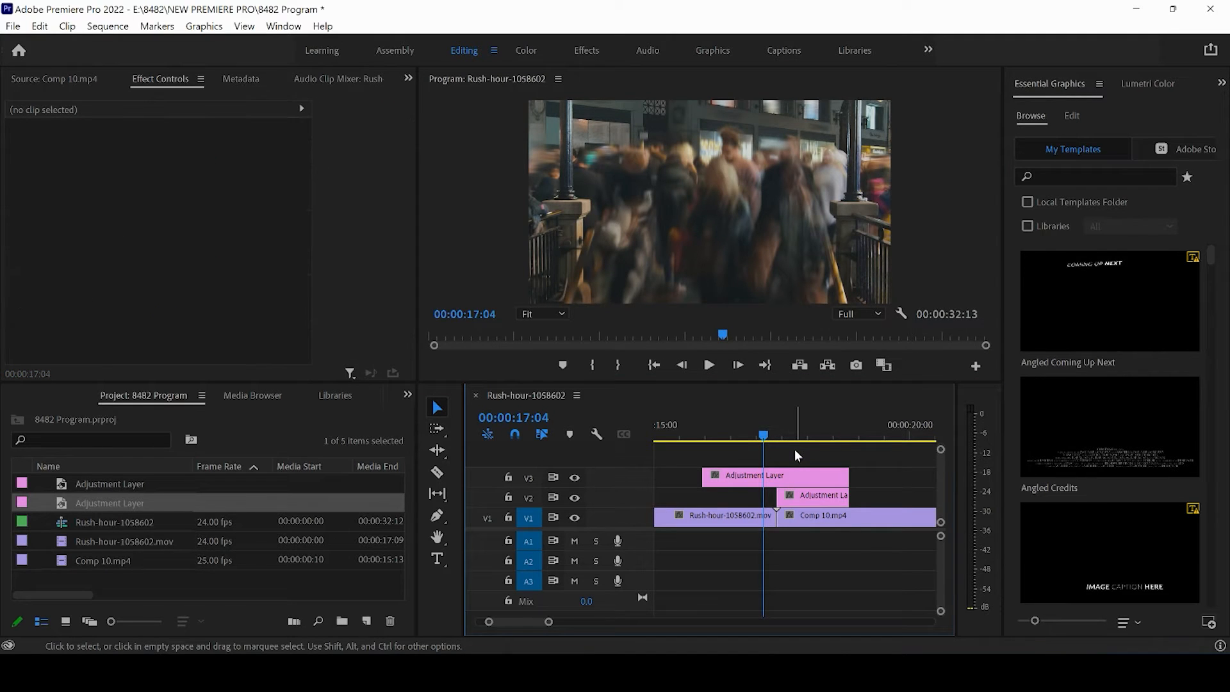
Apply the Replicate video effect to the shorter adjustment layer on V2 and preview it at 00:00:18:00.
{"action": "left_click", "coordinate": [407, 396]}
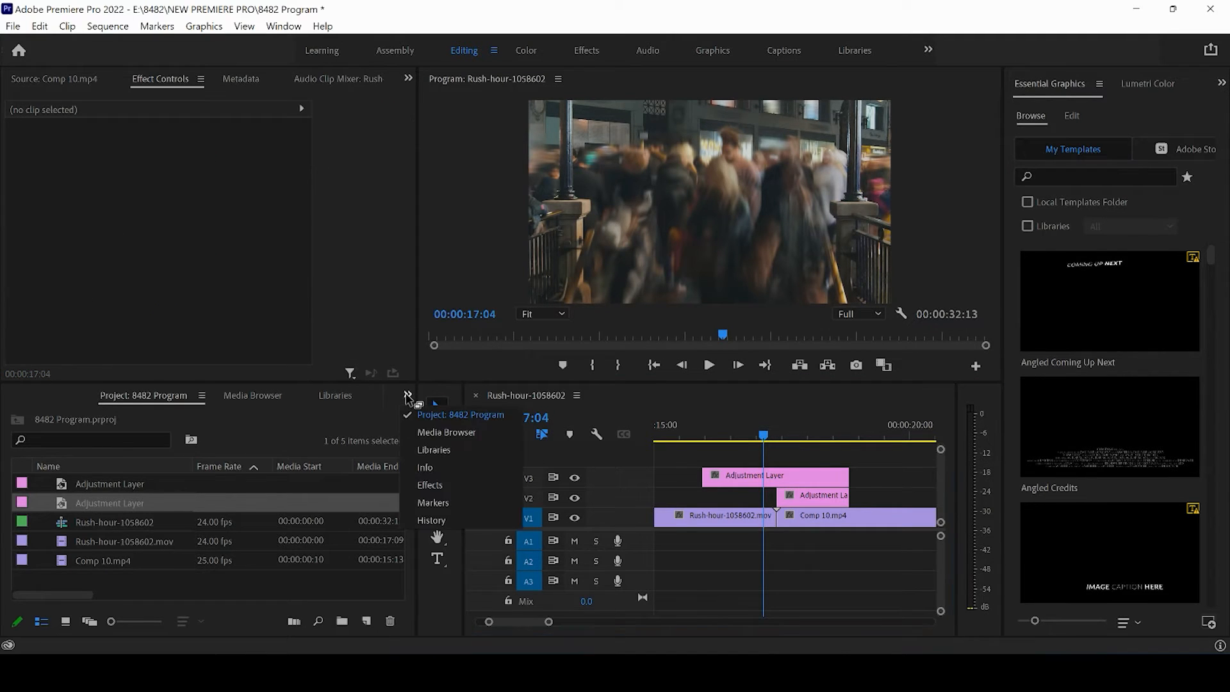
{"action": "left_click", "coordinate": [444, 487]}
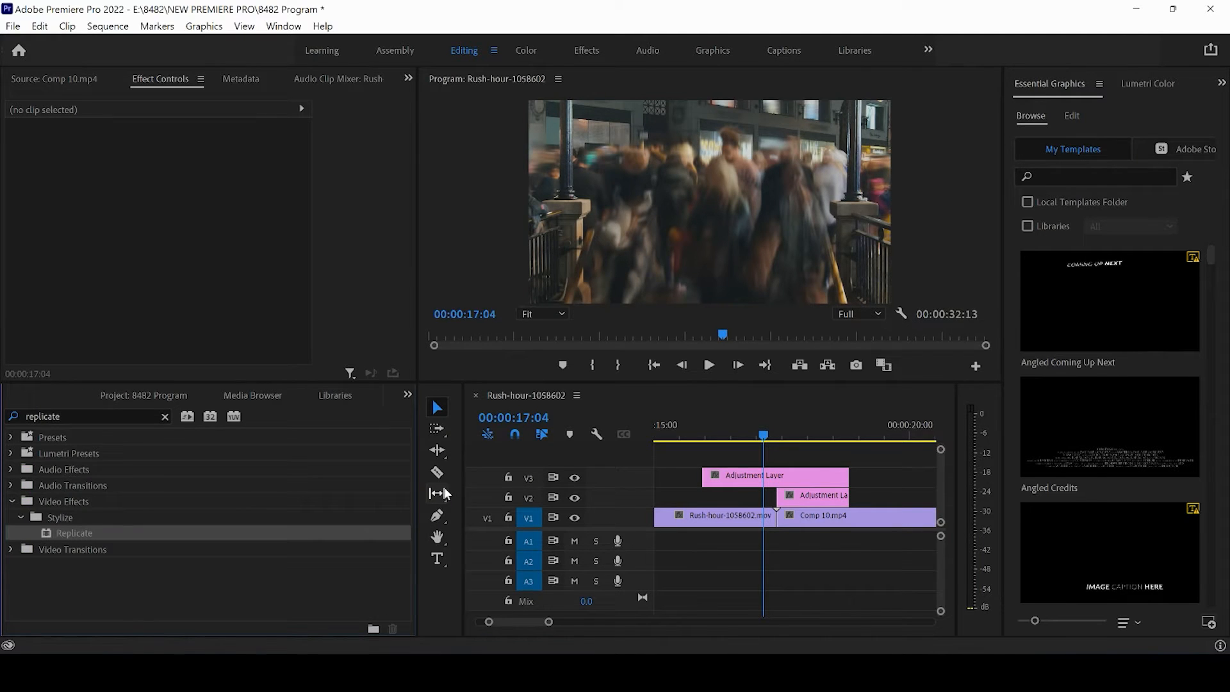
{"action": "left_click", "coordinate": [122, 415]}
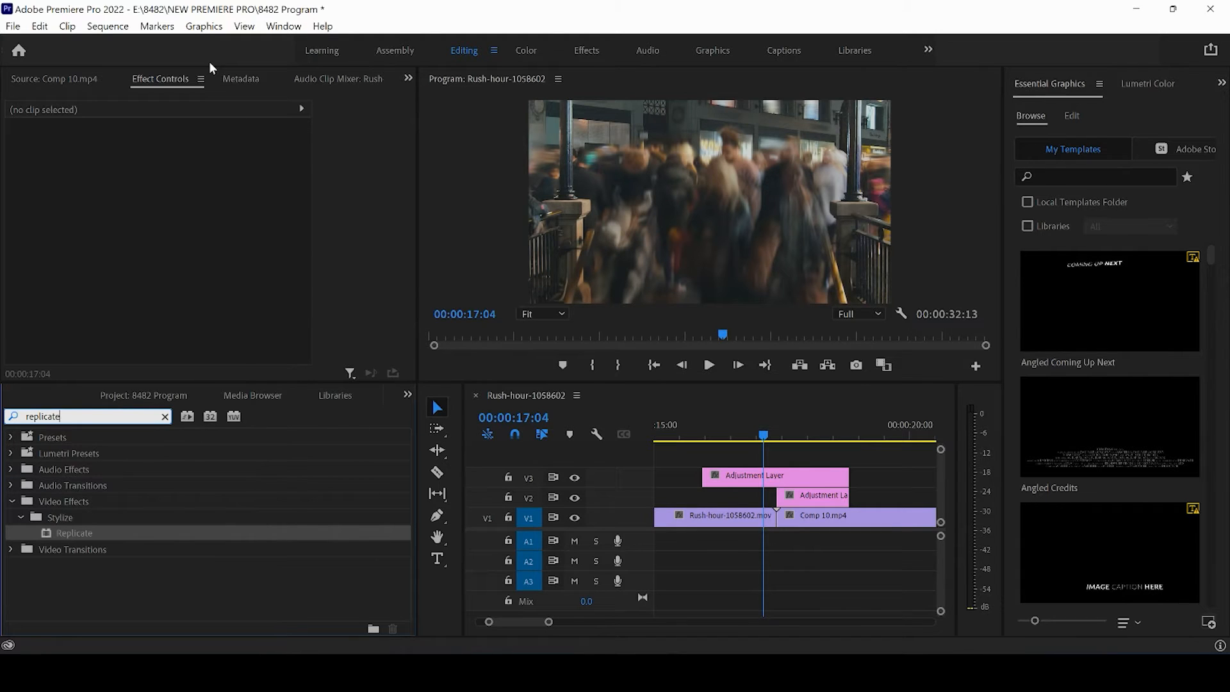
{"action": "left_click", "coordinate": [283, 26]}
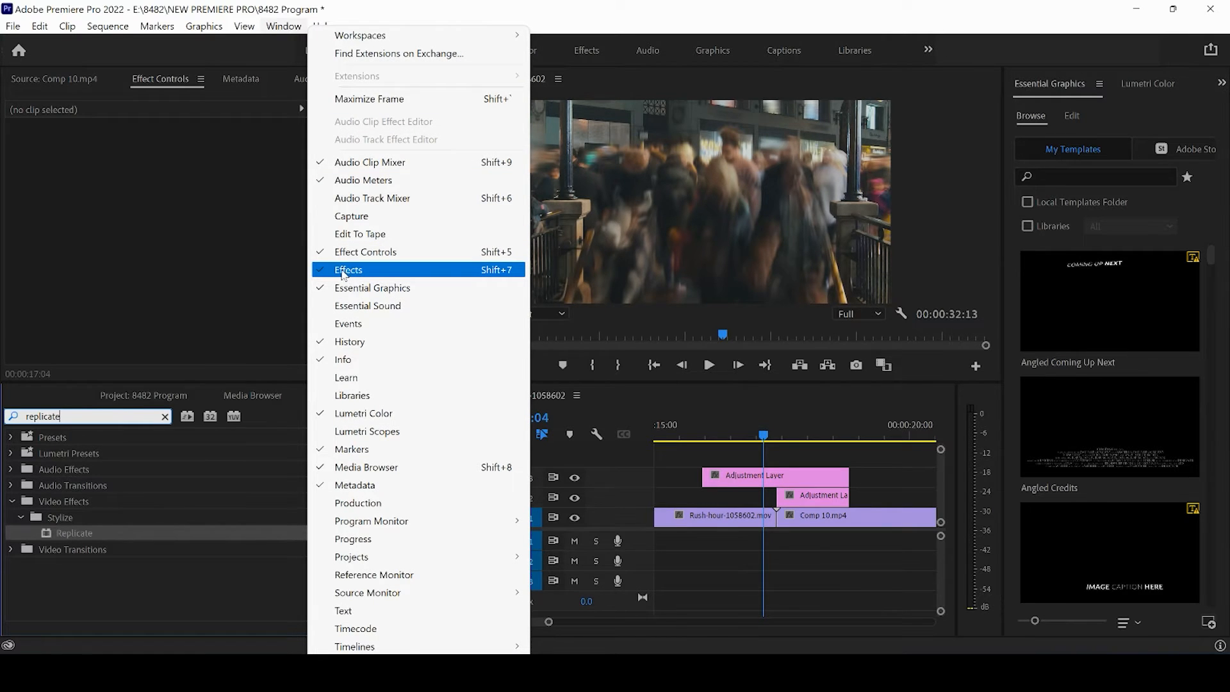
{"action": "left_click", "coordinate": [179, 567]}
{"action": "left_click", "coordinate": [79, 534]}
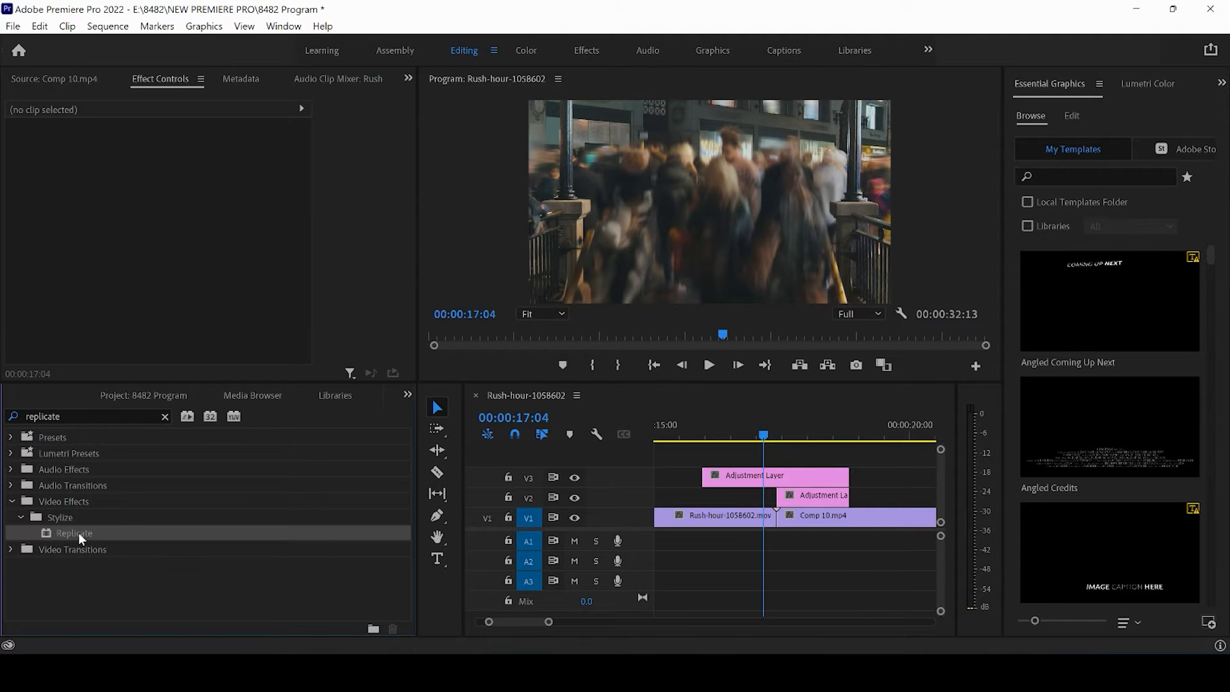
{"action": "left_click_drag", "start_coordinate": [78, 533], "coordinate": [802, 498]}
{"action": "left_click_drag", "start_coordinate": [785, 434], "coordinate": [809, 437]}
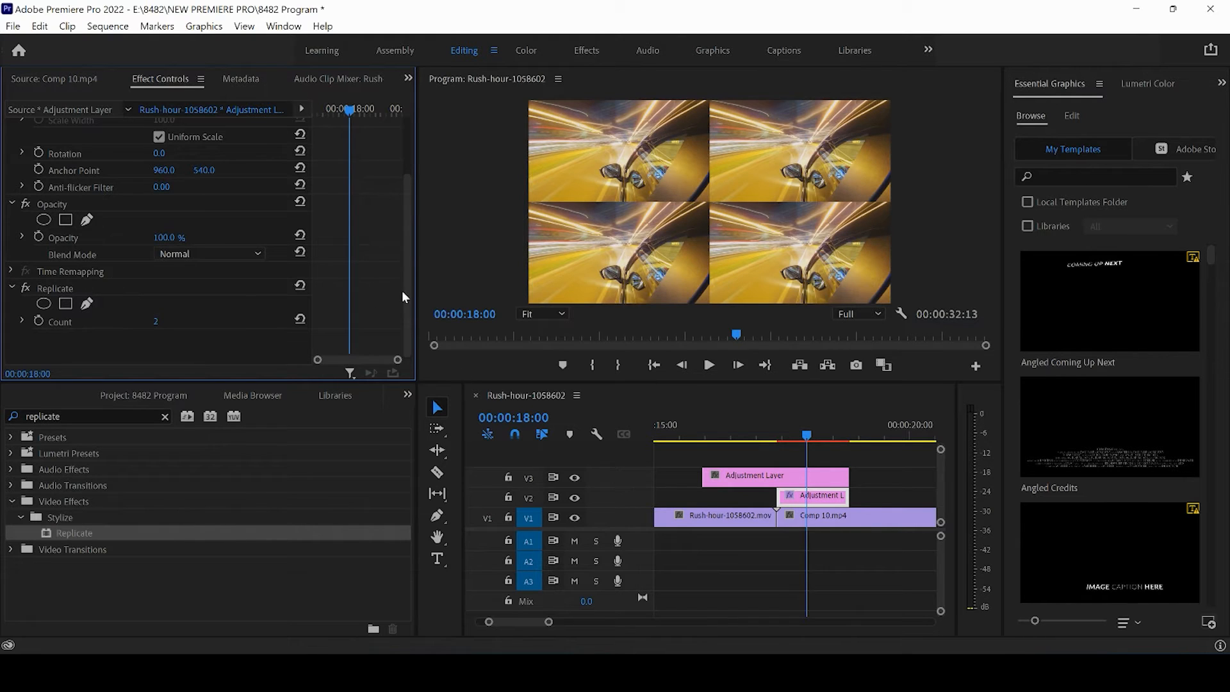
Set the Replicate effect's Count to 3 on the V2 adjustment layer and deselect the layer.
{"action": "left_click", "coordinate": [277, 29]}
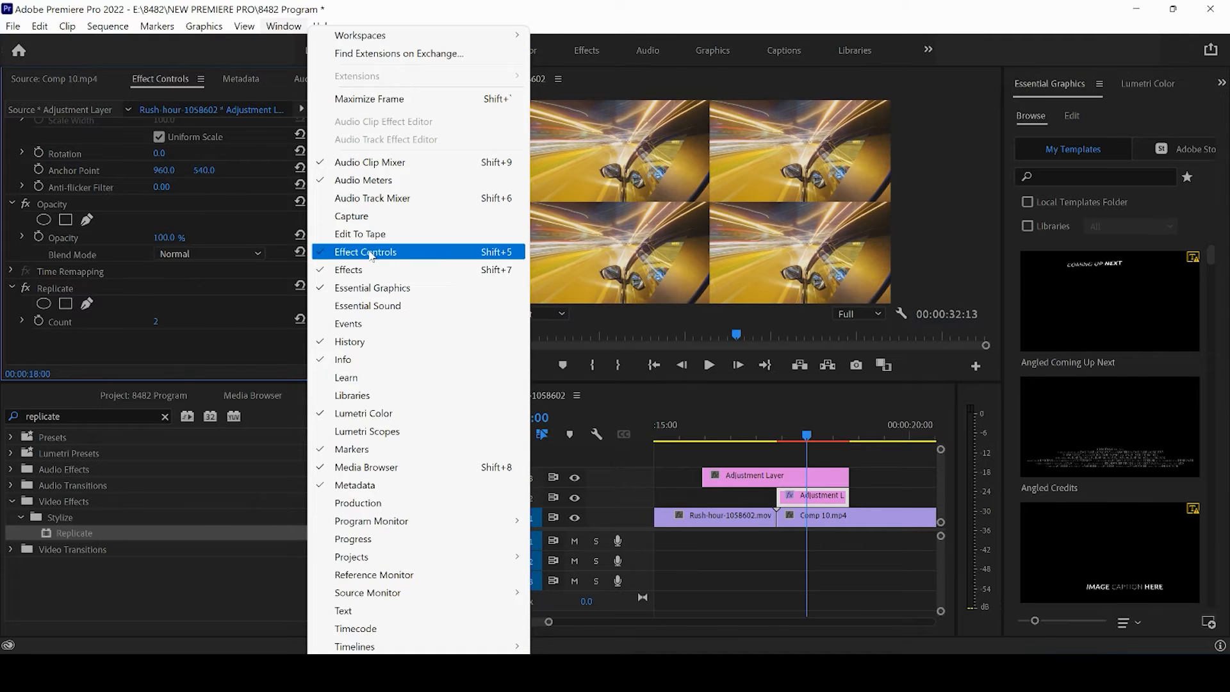
{"action": "left_click", "coordinate": [209, 344]}
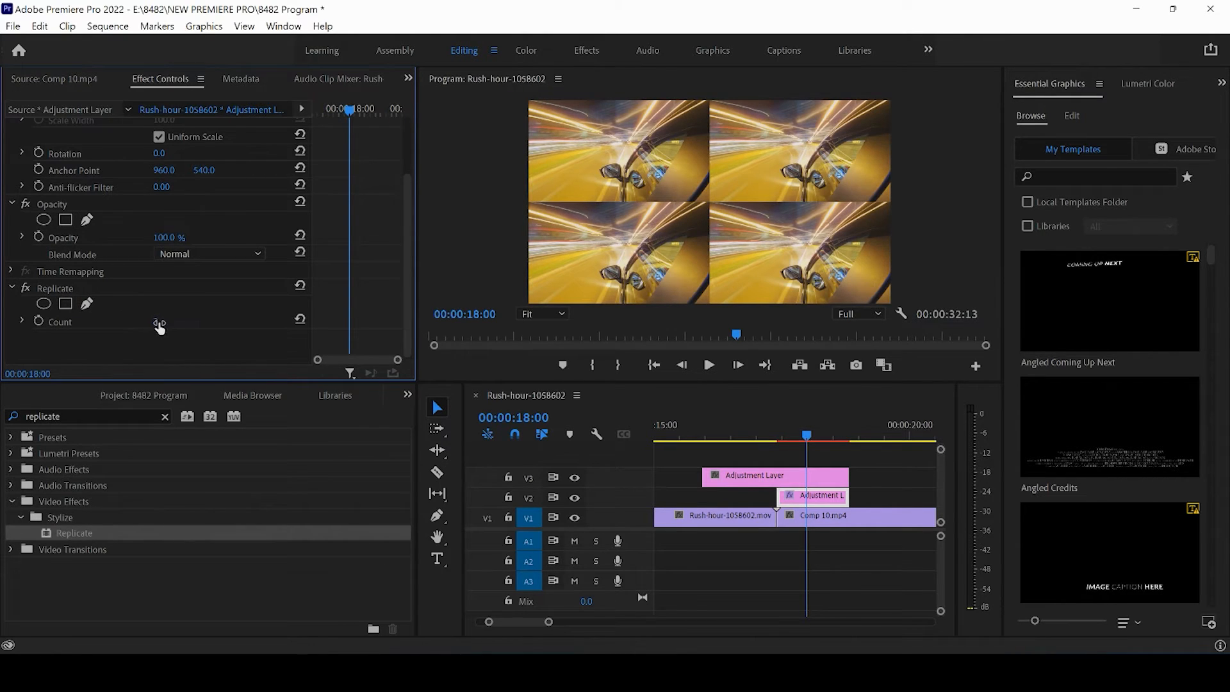
{"action": "type", "text": "3"}
{"action": "key", "text": "Return"}
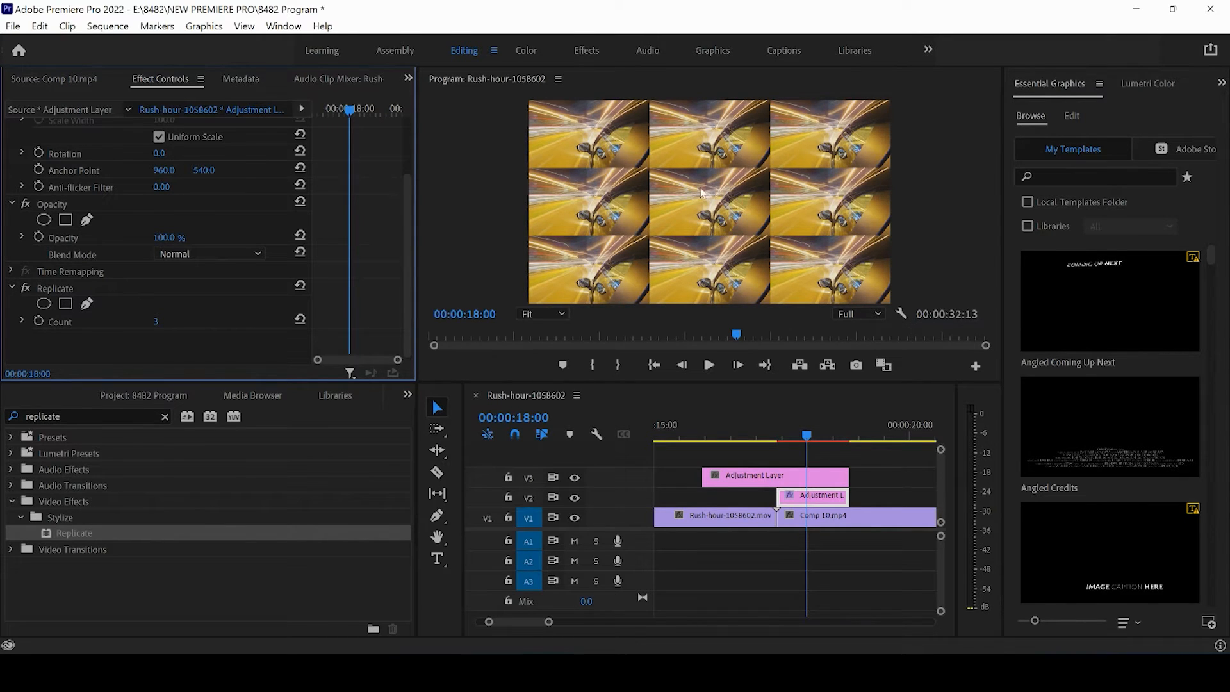
{"action": "left_click", "coordinate": [807, 436]}
{"action": "left_click", "coordinate": [824, 454]}
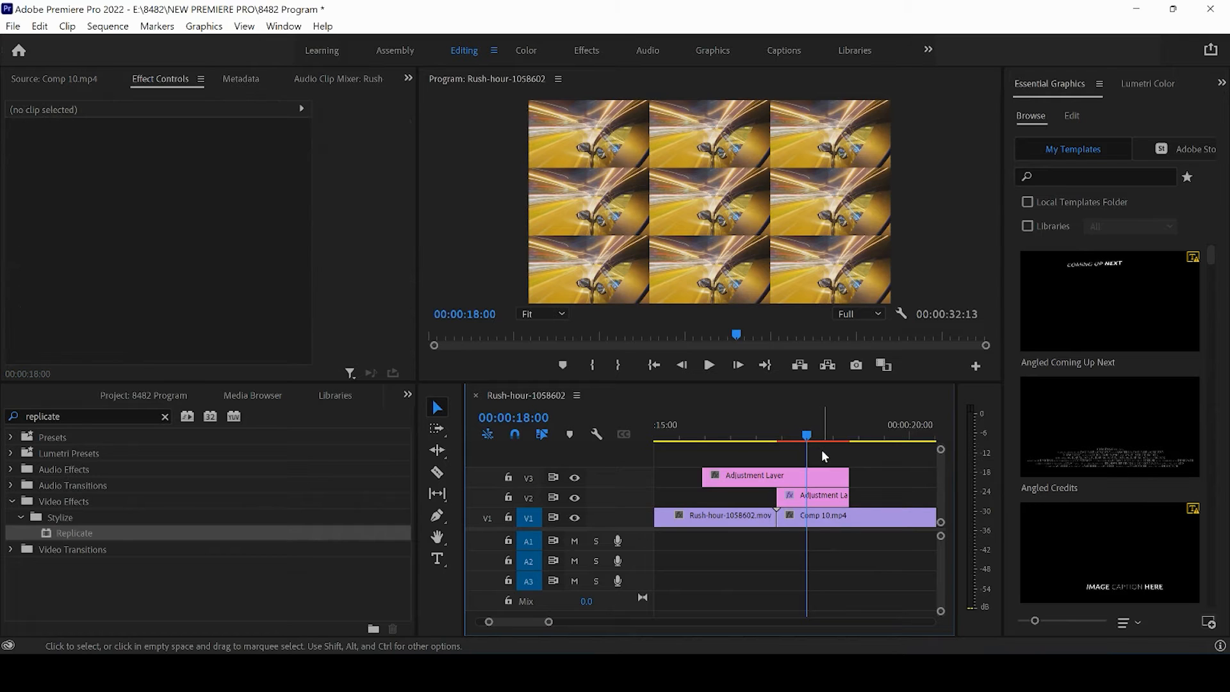
Find the Mirror video effect and apply it to the shorter adjustment layer on V2.
{"action": "left_click", "coordinate": [804, 436]}
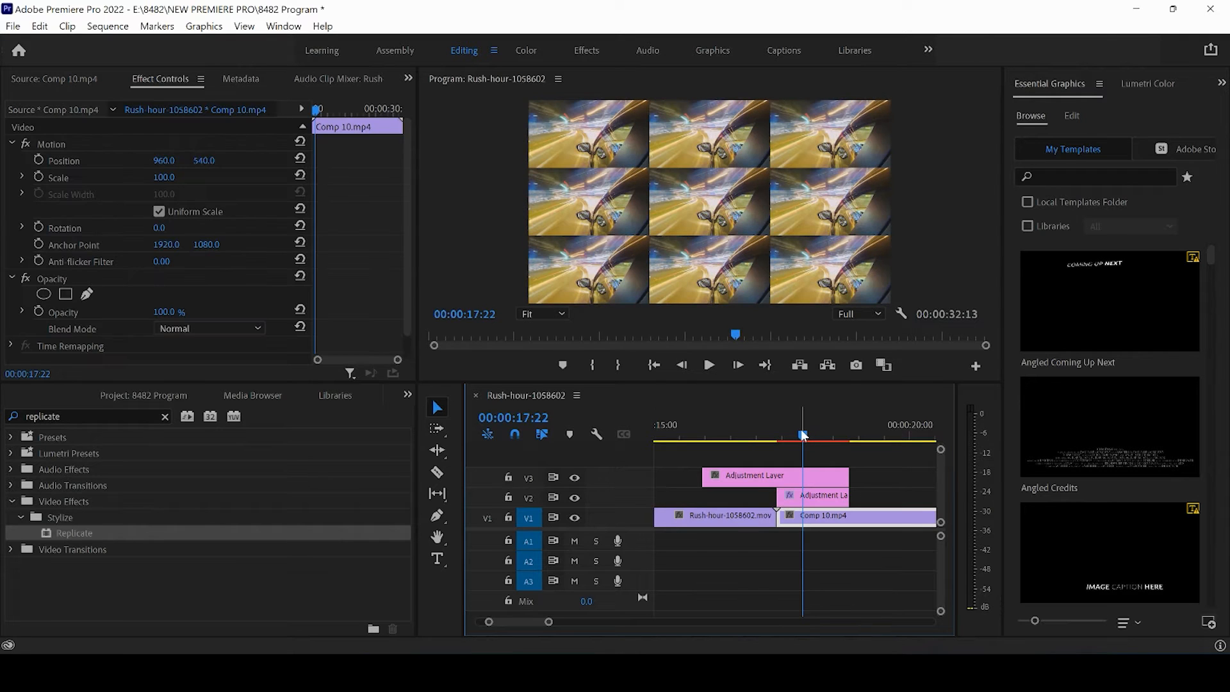
{"action": "left_click_drag", "start_coordinate": [100, 416], "coordinate": [3, 428]}
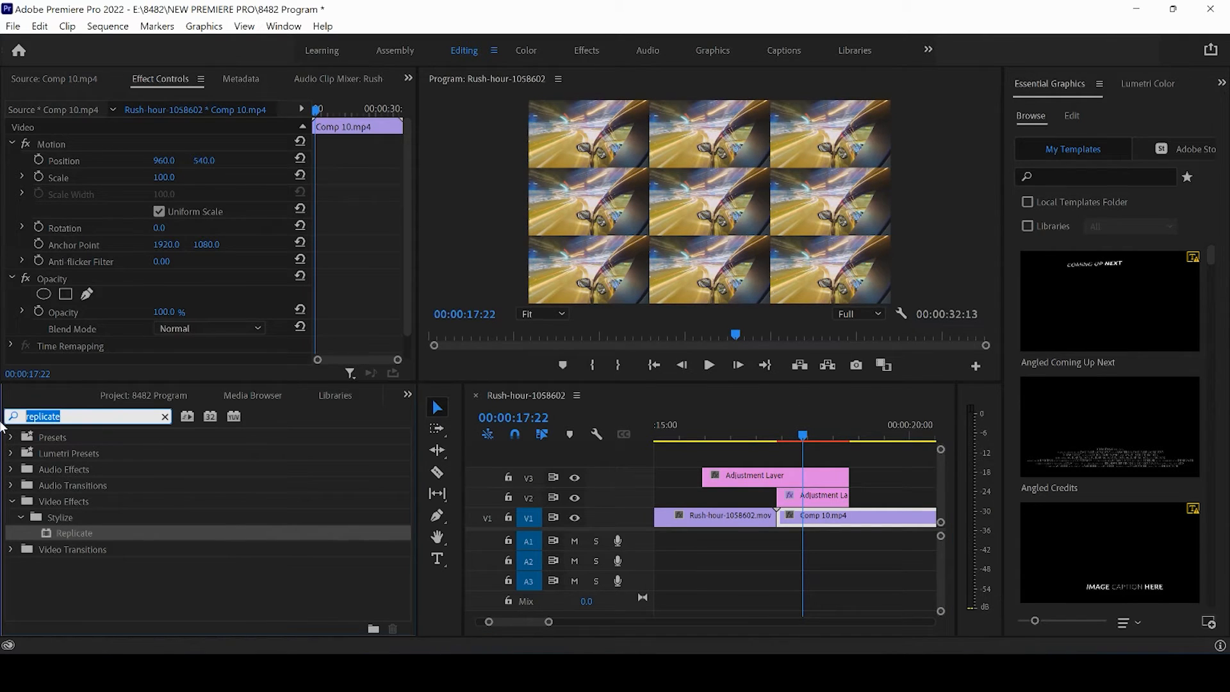
{"action": "type", "text": "mirror"}
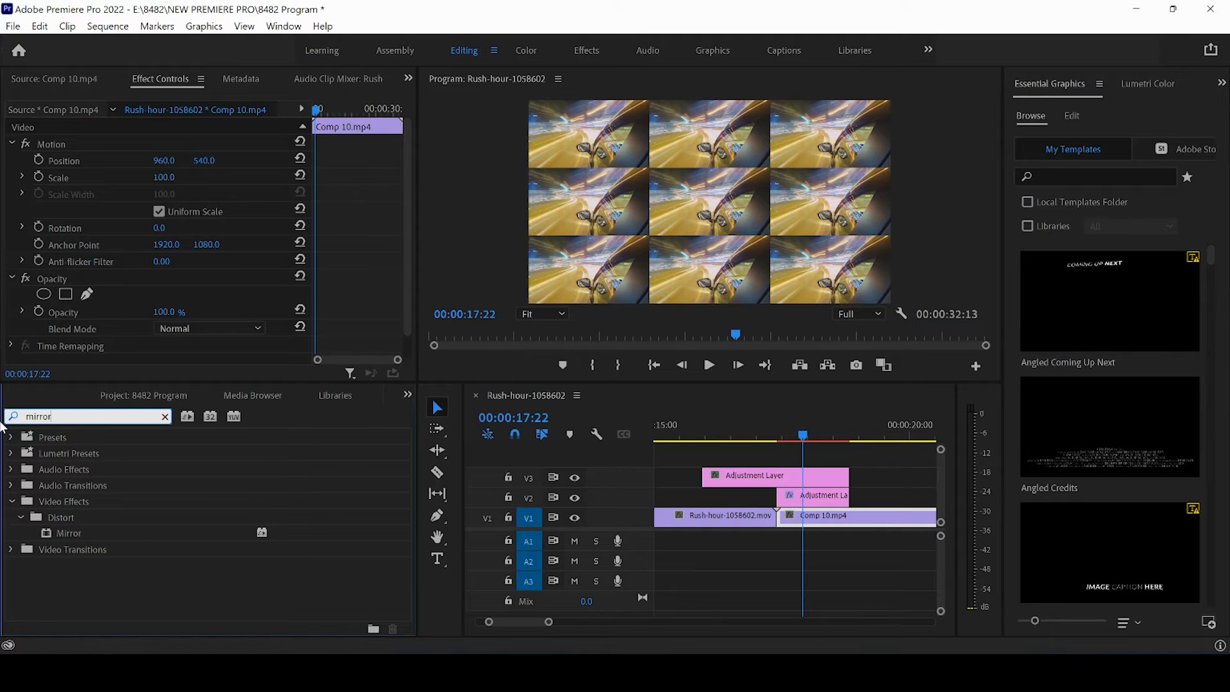
{"action": "left_click", "coordinate": [82, 533]}
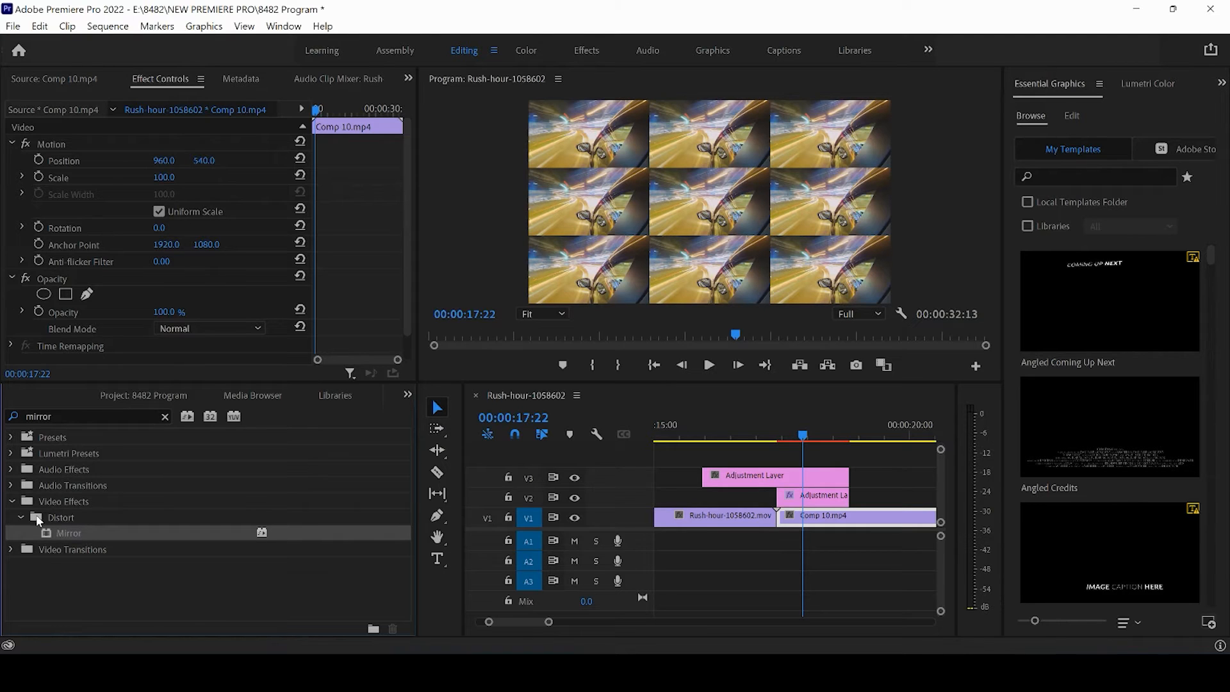
{"action": "left_click_drag", "start_coordinate": [72, 532], "coordinate": [822, 503]}
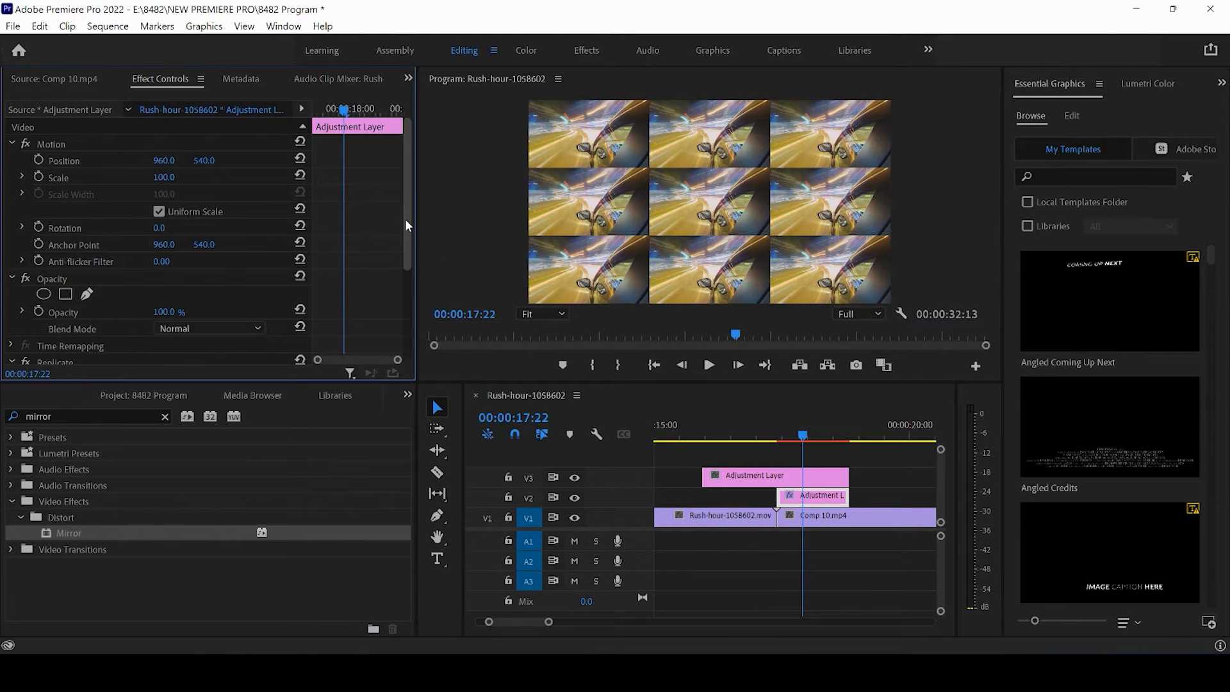
Set the Mirror effect's Reflection Angle to 90° on the V2 adjustment layer.
{"action": "left_click_drag", "start_coordinate": [405, 223], "coordinate": [407, 320]}
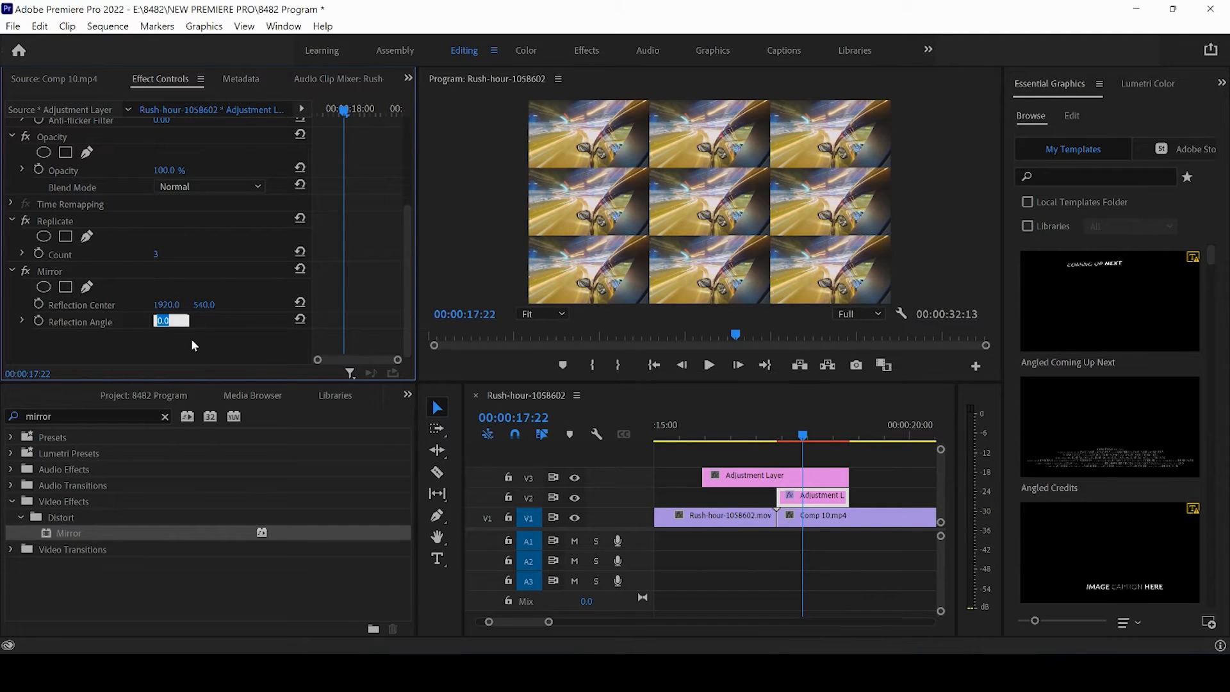
{"action": "type", "text": "90"}
{"action": "key", "text": "Return"}
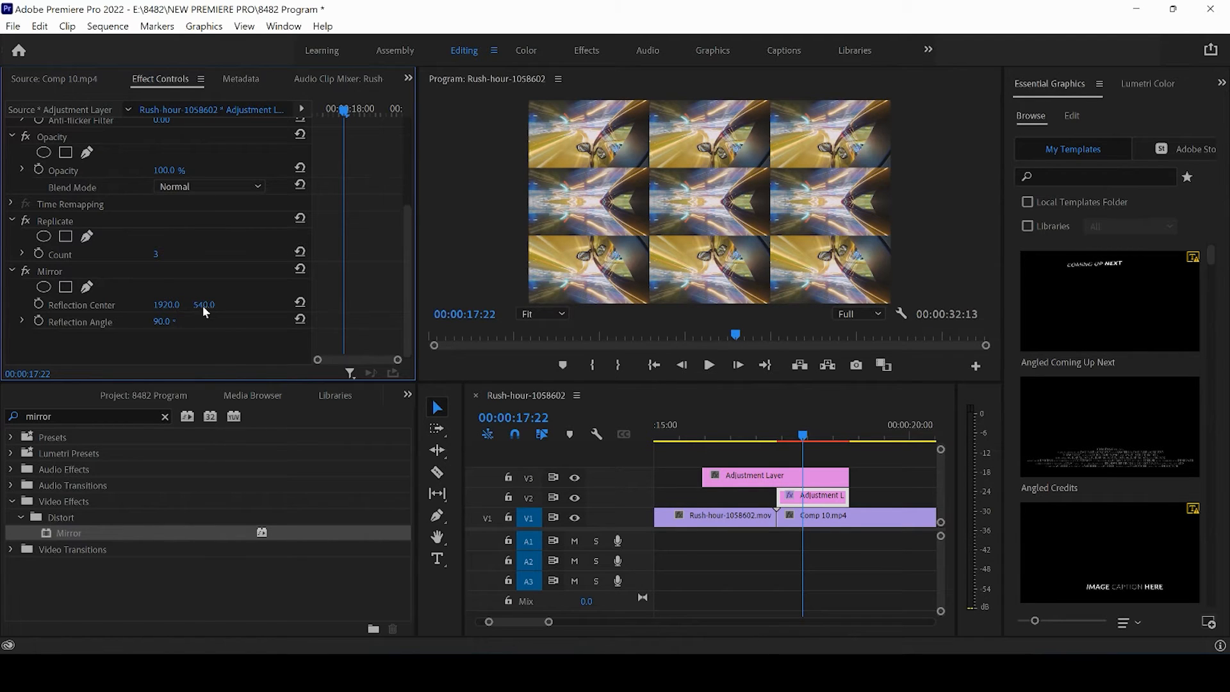
Adjust the vertical Reflection Center of the first Mirror effect so the tiles join seamlessly, ending at 719.
{"action": "left_click_drag", "start_coordinate": [202, 306], "coordinate": [376, 314]}
{"action": "left_click_drag", "start_coordinate": [387, 313], "coordinate": [366, 320]}
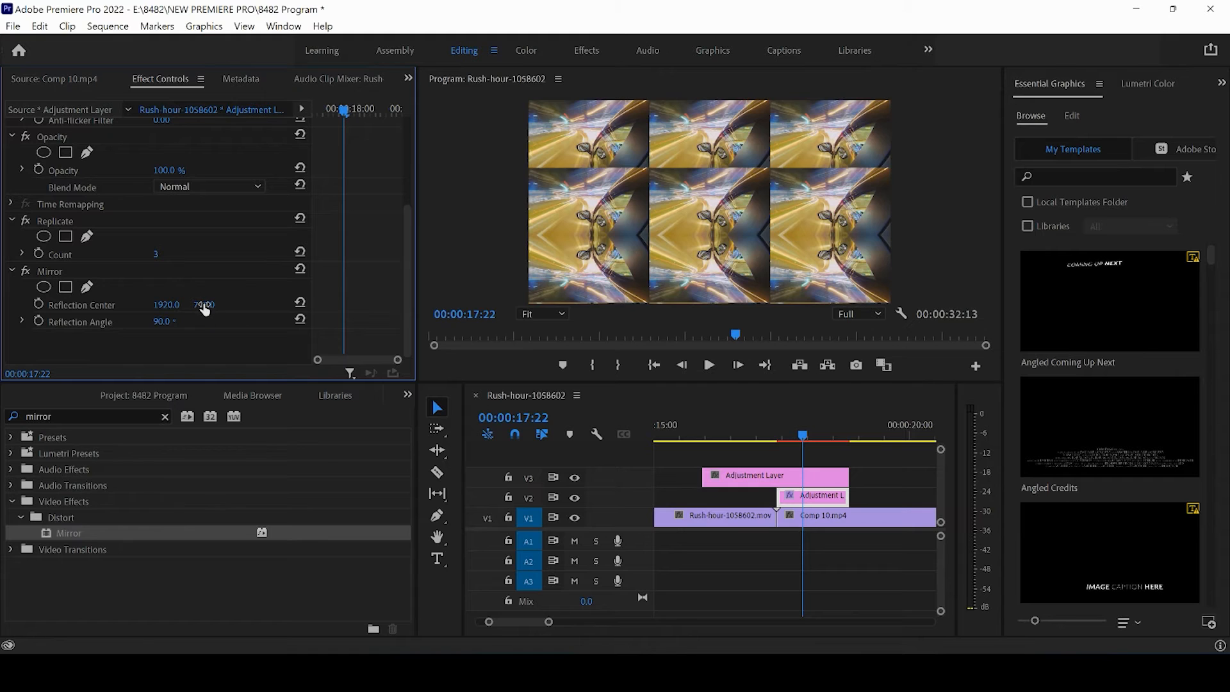
{"action": "type", "text": "715"}
{"action": "key", "text": "Return"}
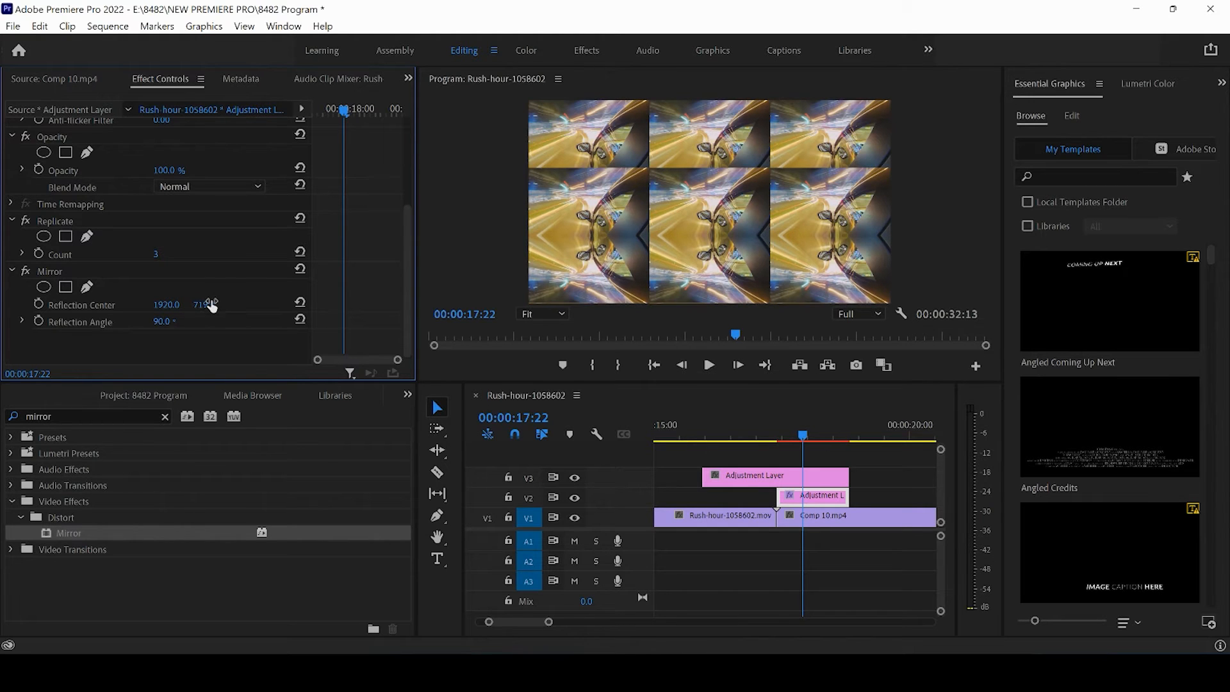
{"action": "left_click", "coordinate": [203, 305]}
{"action": "type", "text": "720"}
{"action": "key", "text": "Return"}
{"action": "type", "text": "719"}
{"action": "key", "text": "Return"}
Add a second Mirror effect to the V2 adjustment layer with Reflection Angle -90° and vertical Reflection Center 360.
{"action": "left_click_drag", "start_coordinate": [106, 537], "coordinate": [833, 503]}
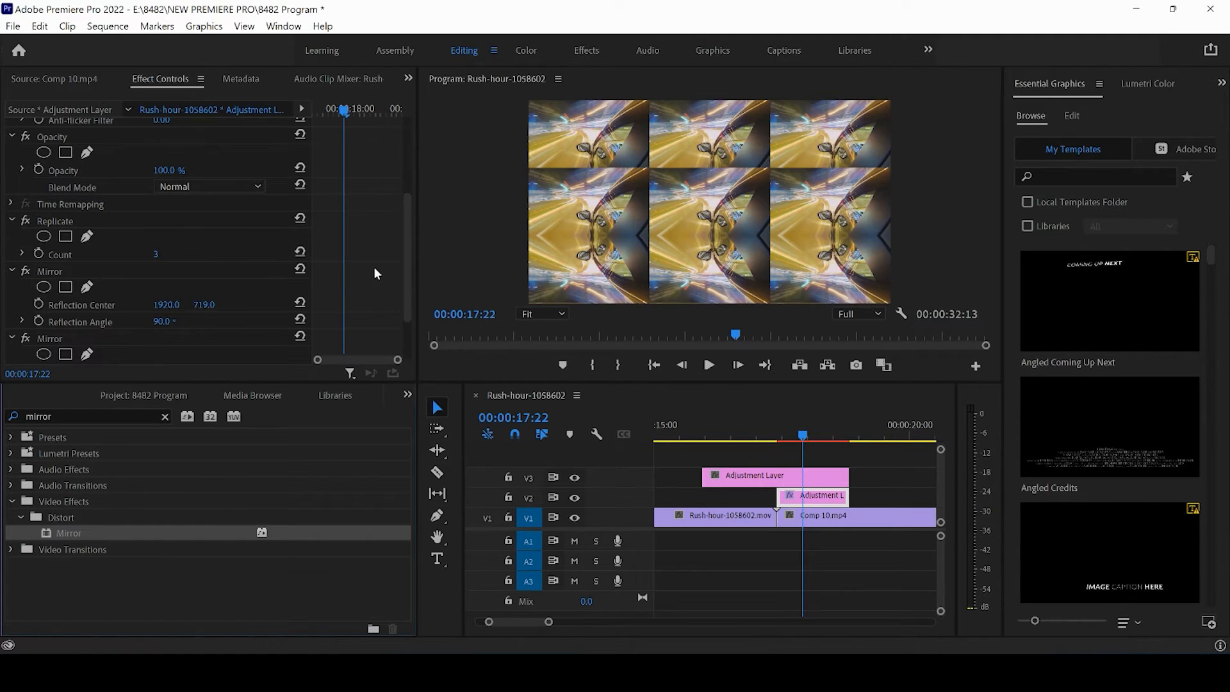
{"action": "left_click_drag", "start_coordinate": [407, 275], "coordinate": [408, 316]}
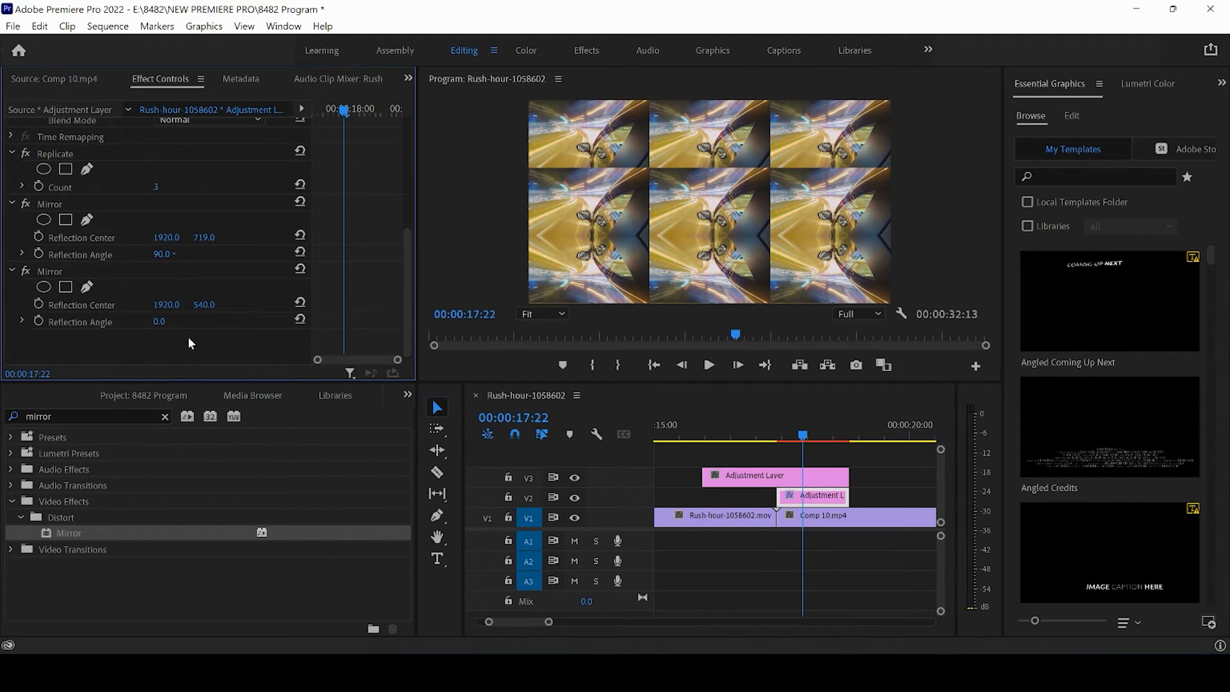
{"action": "type", "text": "-90"}
{"action": "key", "text": "Return"}
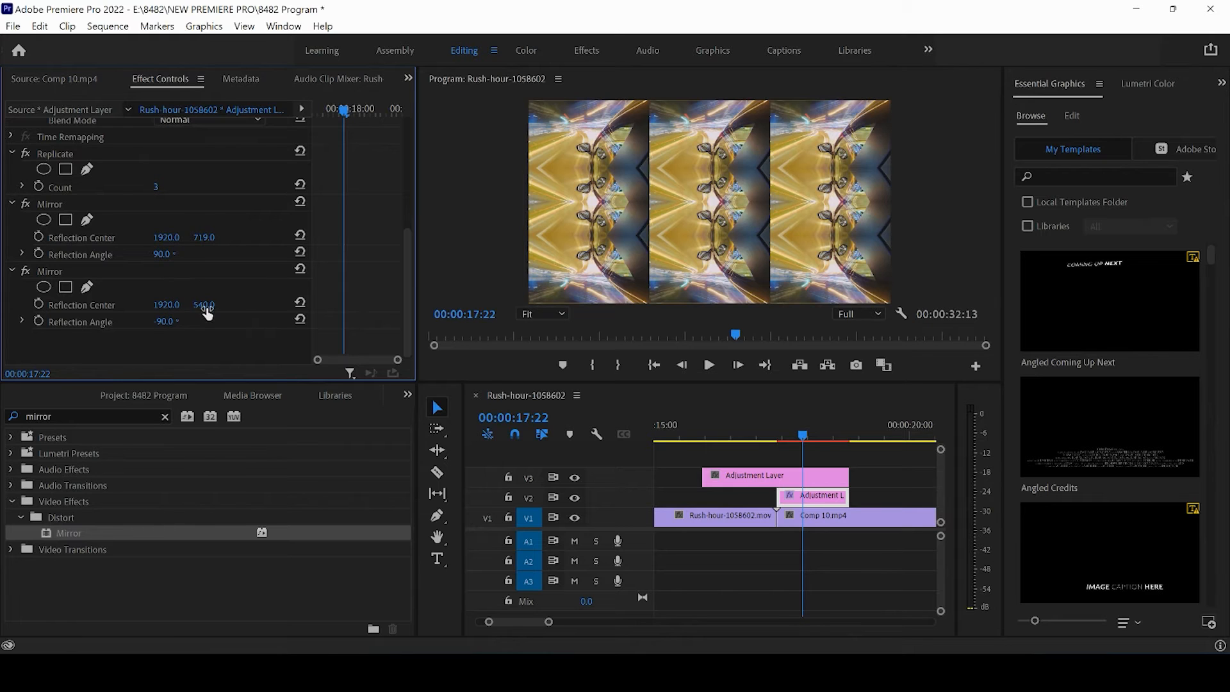
{"action": "left_click_drag", "start_coordinate": [205, 305], "coordinate": [72, 328]}
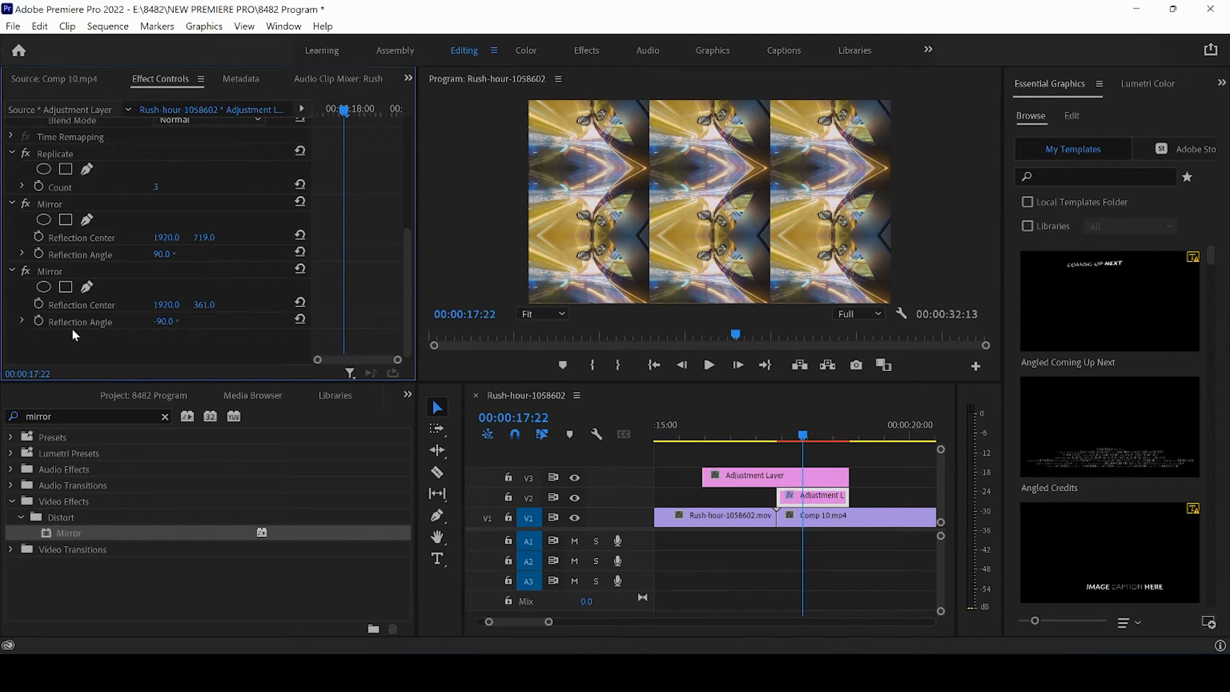
{"action": "left_click_drag", "start_coordinate": [72, 328], "coordinate": [72, 330]}
Add a third Mirror effect to the V2 adjustment layer with Reflection Angle 180° and horizontal Reflection Center 640.
{"action": "left_click_drag", "start_coordinate": [103, 532], "coordinate": [819, 499]}
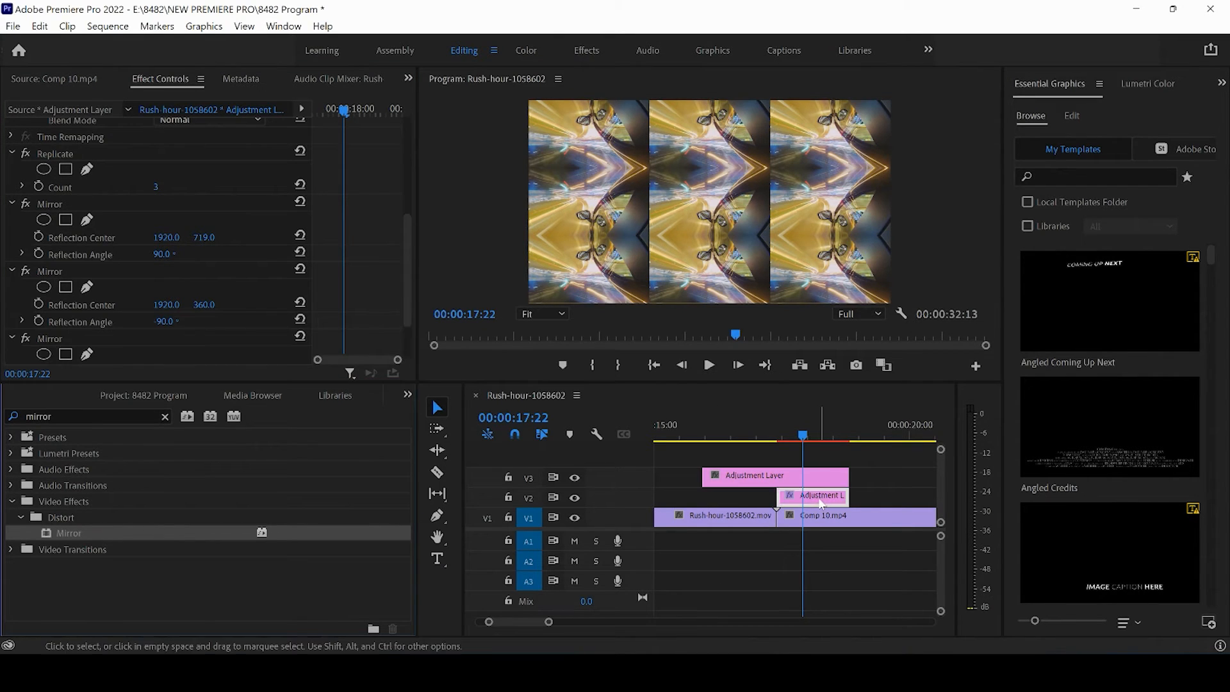
{"action": "left_click_drag", "start_coordinate": [403, 264], "coordinate": [405, 318]}
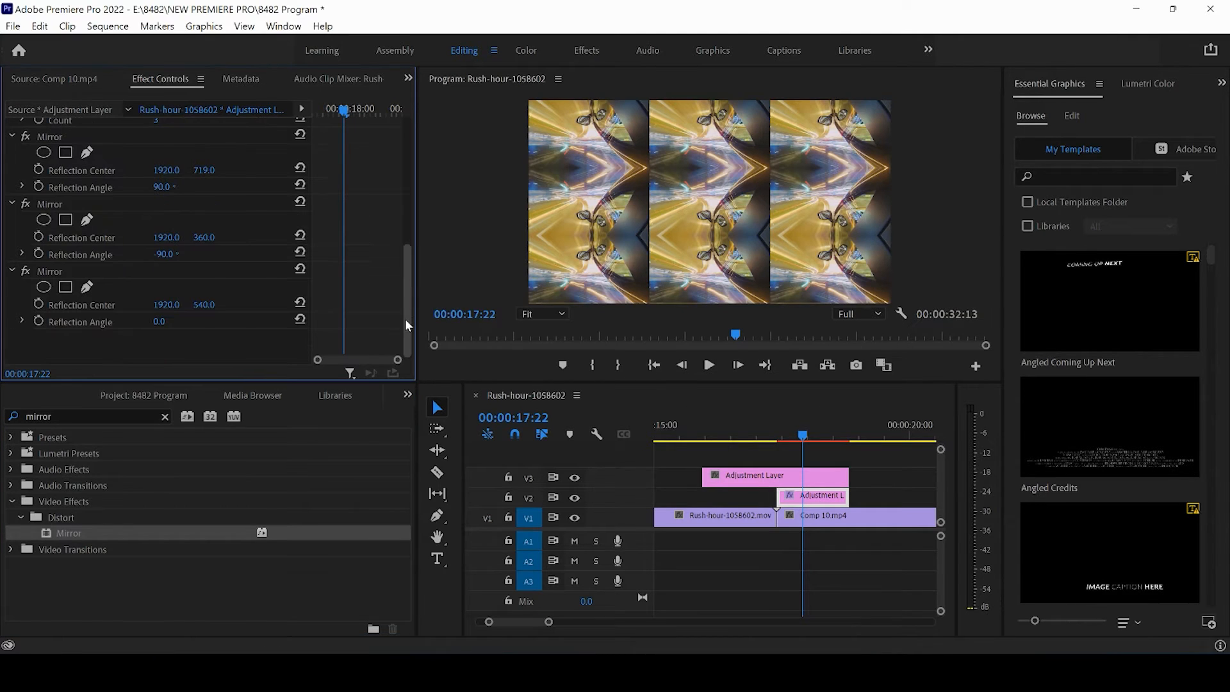
{"action": "left_click", "coordinate": [160, 322]}
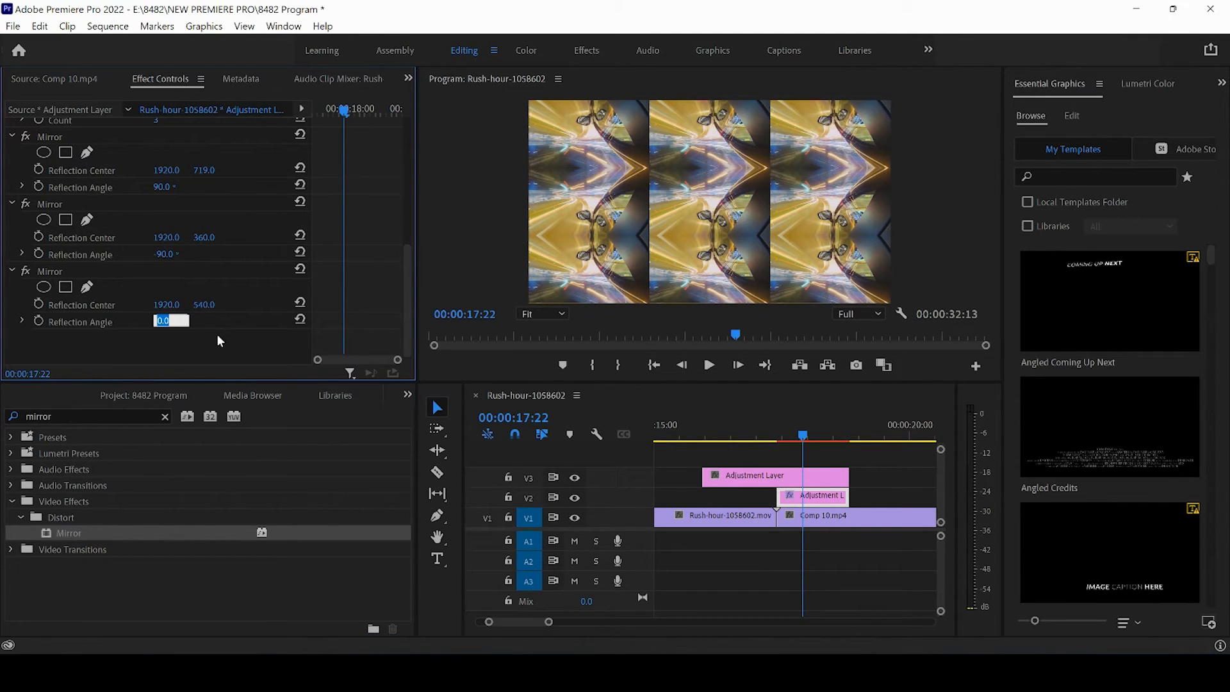
{"action": "type", "text": "180"}
{"action": "key", "text": "Return"}
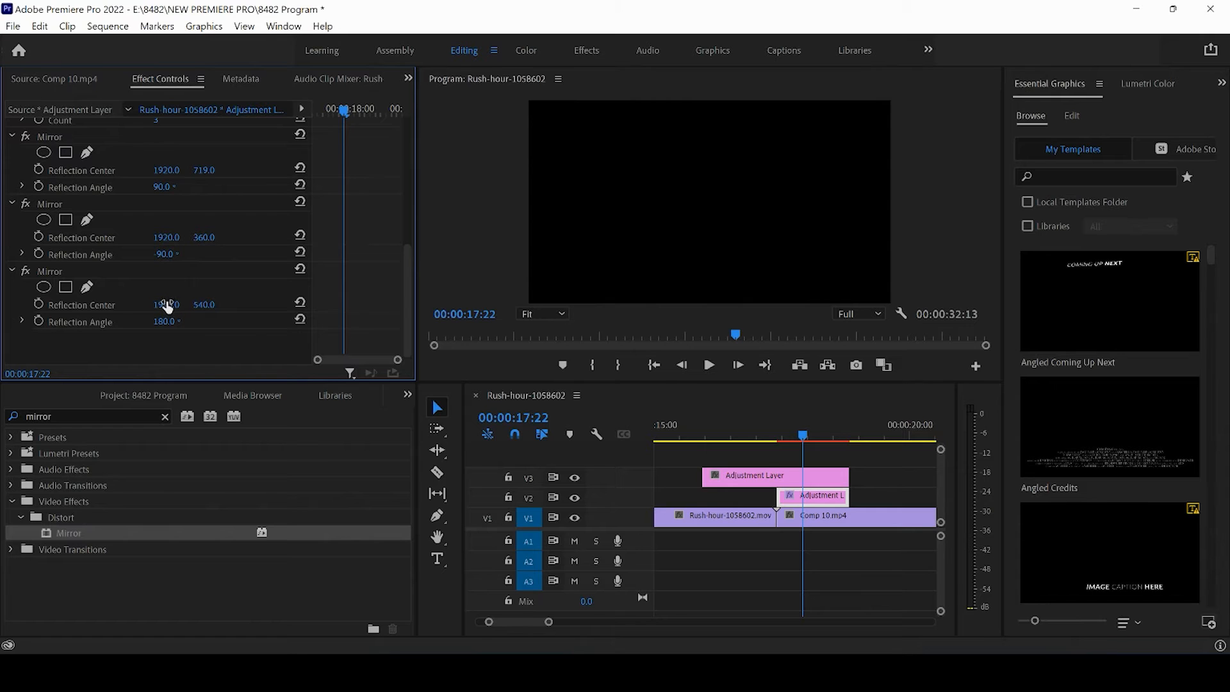
{"action": "left_click_drag", "start_coordinate": [164, 304], "coordinate": [145, 322]}
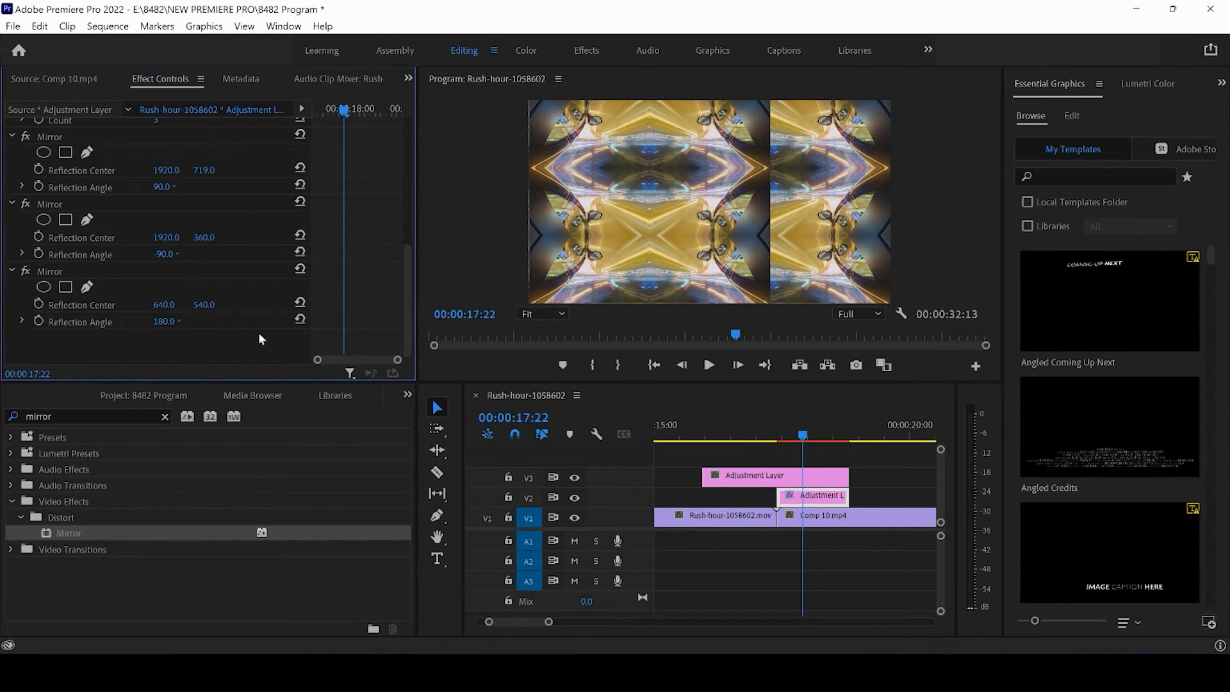
Add a fourth Mirror effect to the V2 adjustment layer with Reflection Angle 1x0.0° and horizontal Reflection Center 1276.
{"action": "scroll", "coordinate": [274, 246], "scroll_direction": "down", "scroll_amount": 2}
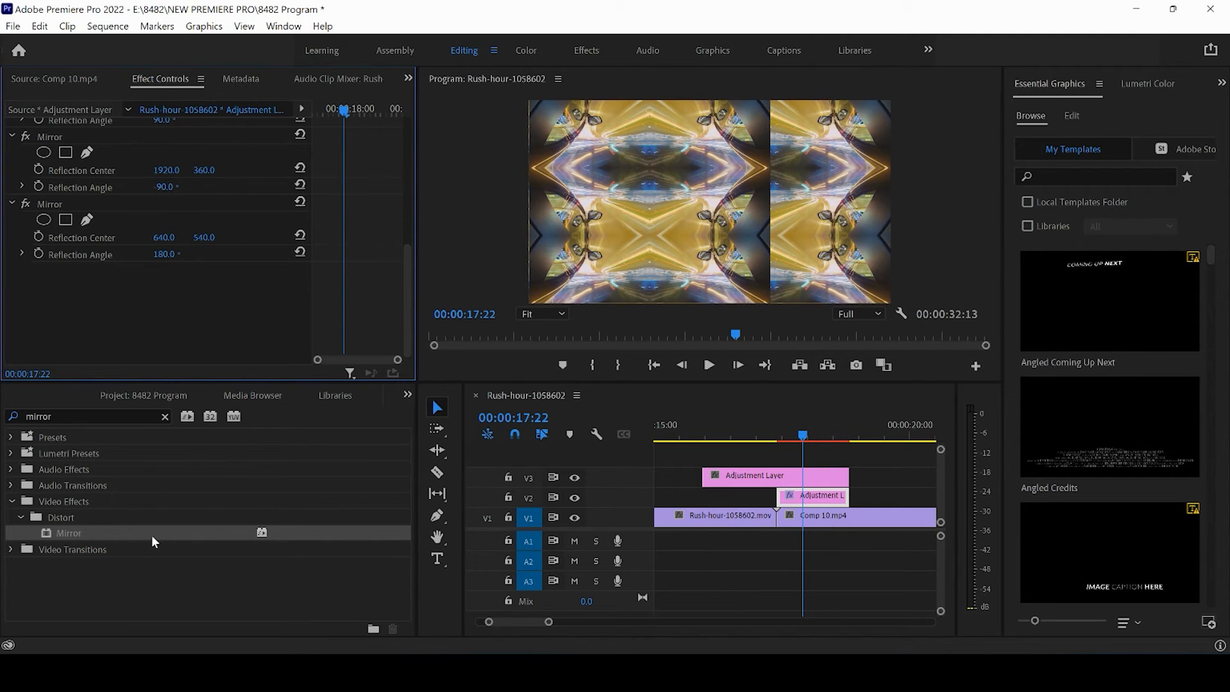
{"action": "left_click_drag", "start_coordinate": [149, 535], "coordinate": [809, 495]}
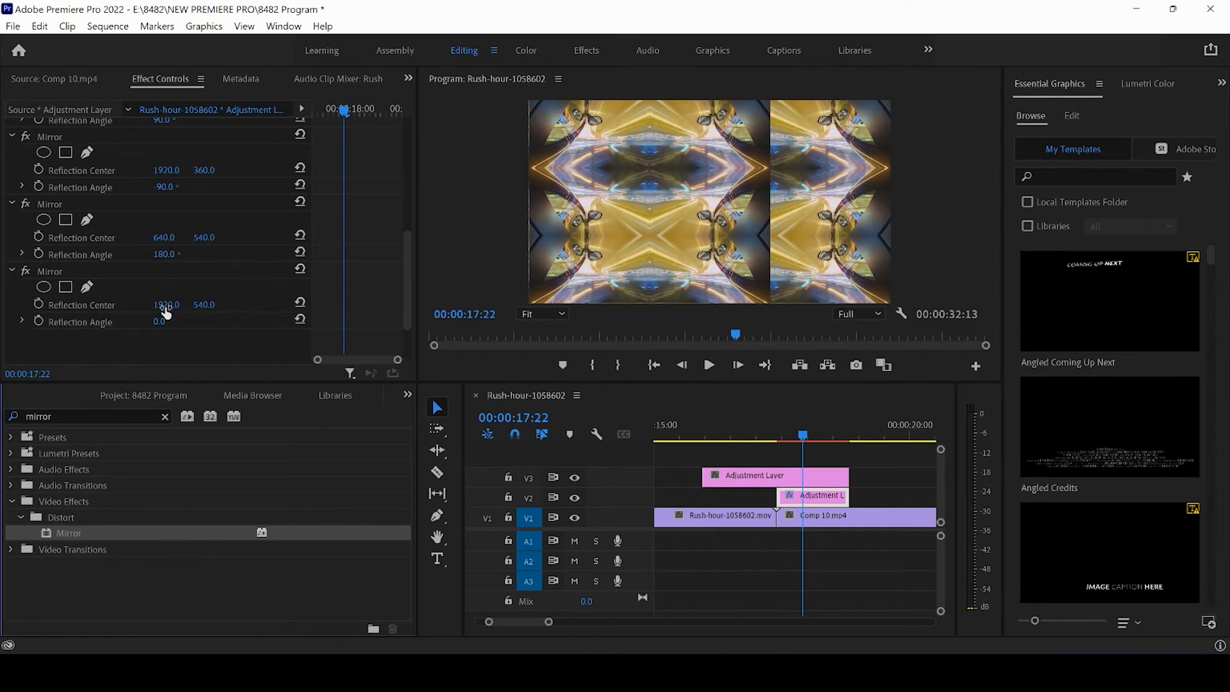
{"action": "left_click", "coordinate": [161, 322]}
{"action": "type", "text": "180"}
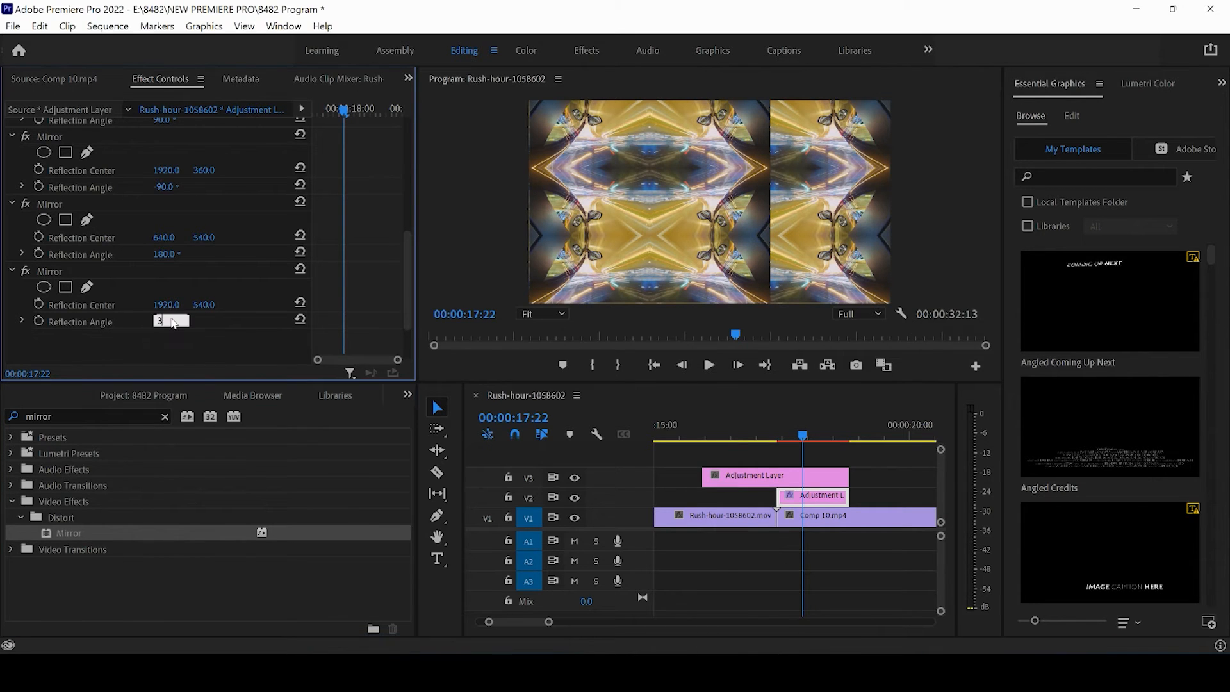
{"action": "key", "text": "Return"}
{"action": "mouse_move", "coordinate": [157, 302]}
{"action": "left_mouse_down"}
{"action": "mouse_move", "coordinate": [16, 325]}
{"action": "mouse_move", "coordinate": [155, 305]}
{"action": "mouse_move", "coordinate": [349, 317]}
{"action": "mouse_move", "coordinate": [172, 307]}
{"action": "left_mouse_up"}
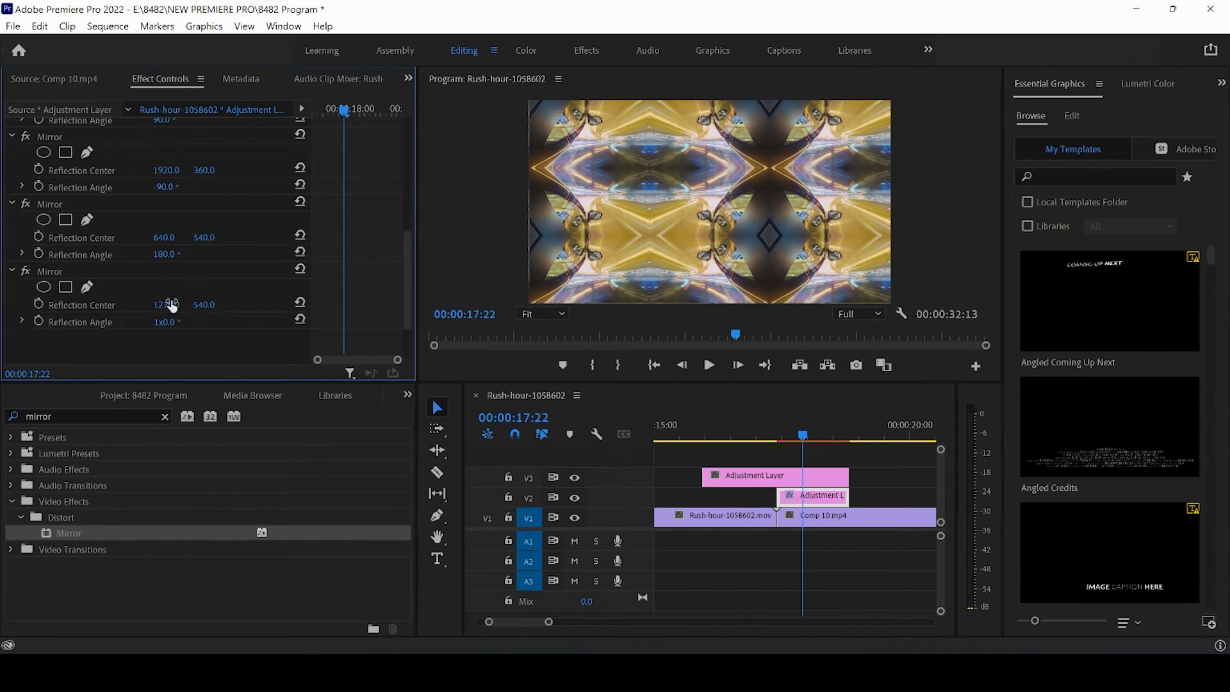
Preview the mirrored tiling at several frames after the cut and review the settings of all four Mirror effects on the V2 adjustment layer.
{"action": "left_click", "coordinate": [805, 438]}
{"action": "left_click_drag", "start_coordinate": [804, 438], "coordinate": [818, 439]}
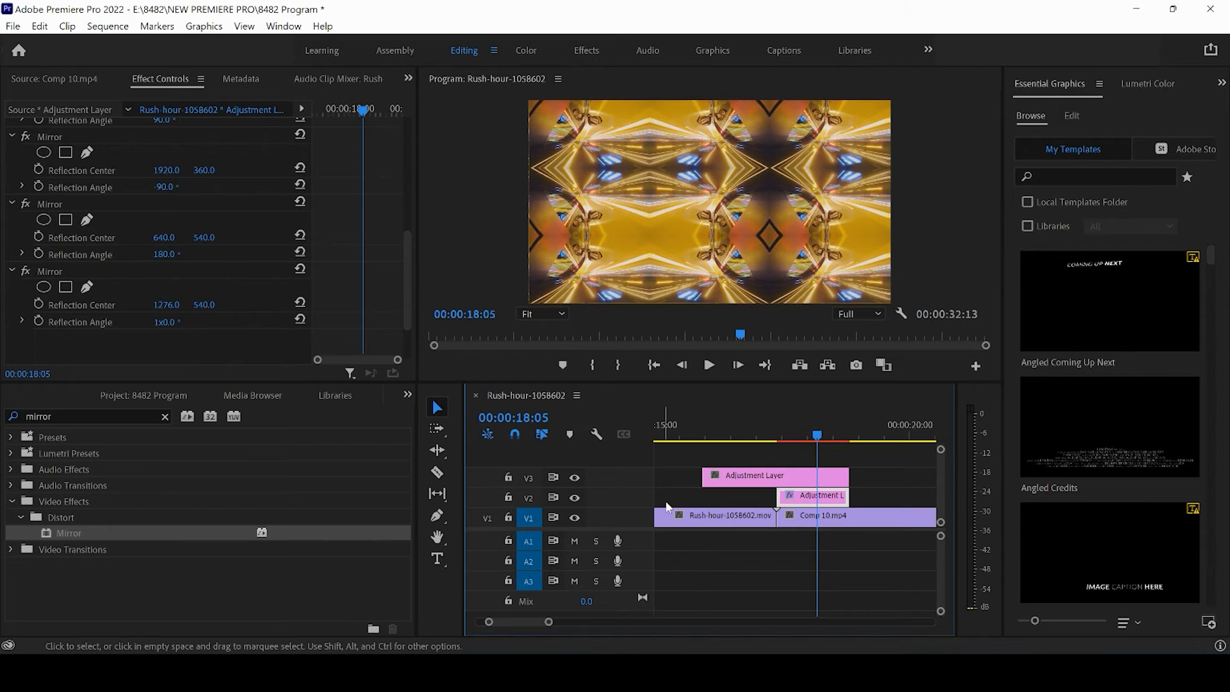
{"action": "left_click_drag", "start_coordinate": [408, 275], "coordinate": [408, 296]}
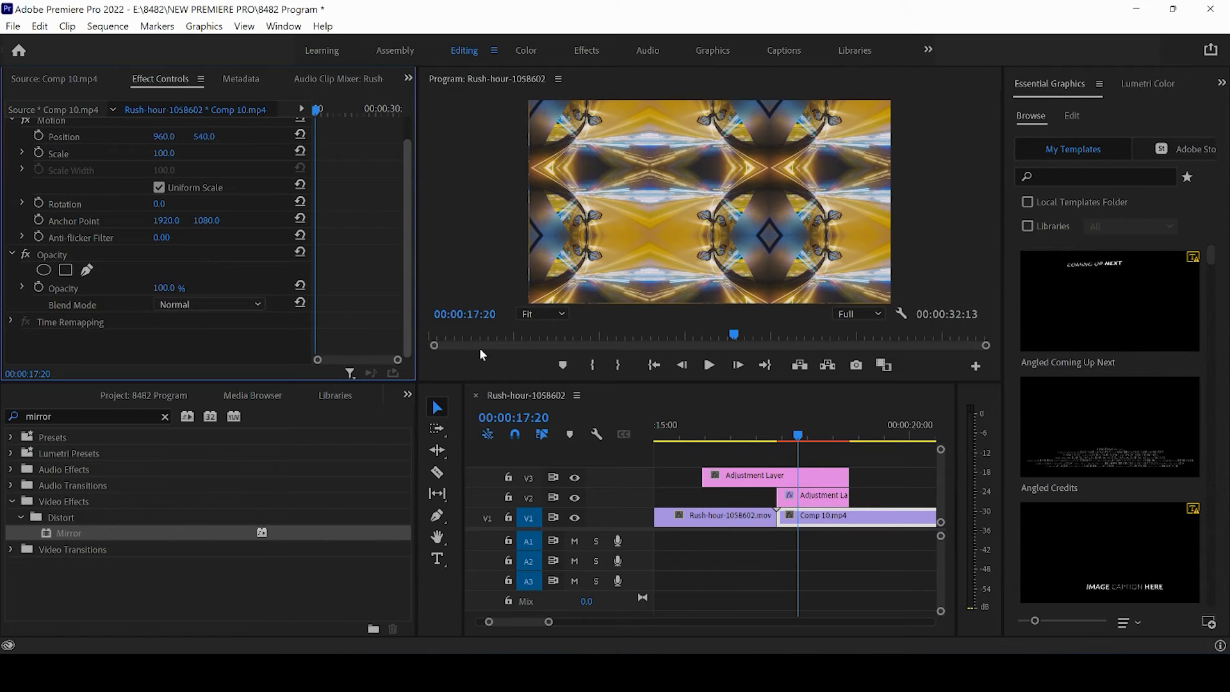
{"action": "left_click", "coordinate": [811, 500]}
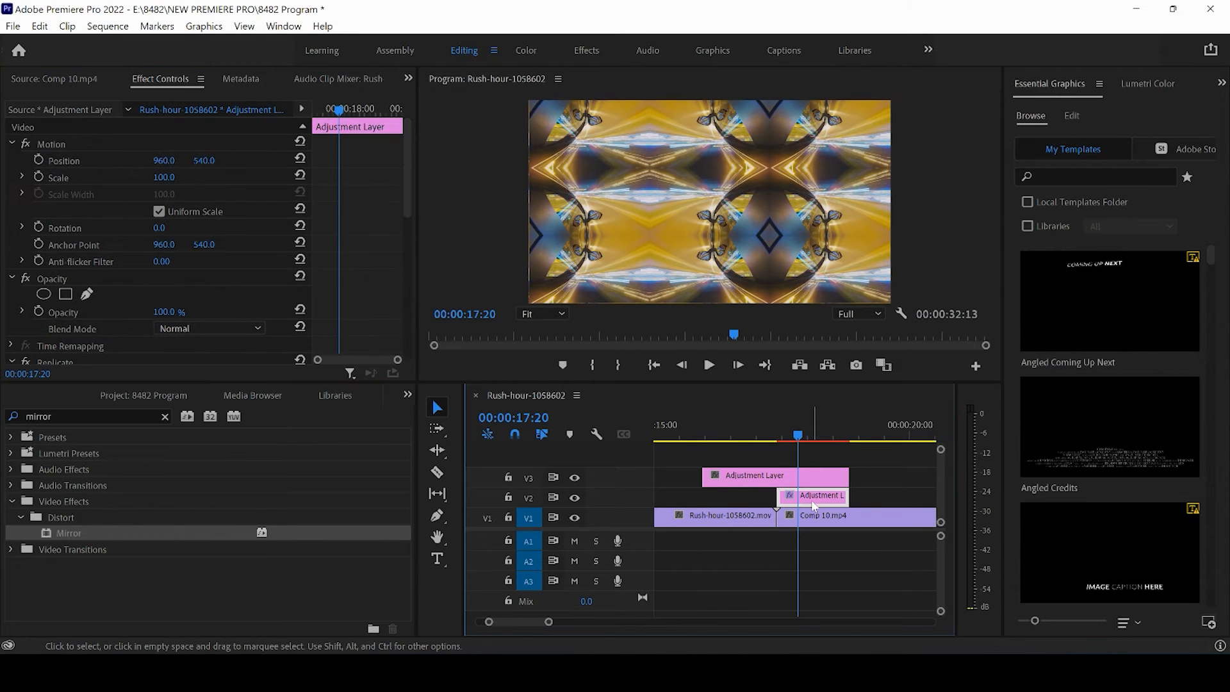
{"action": "left_click_drag", "start_coordinate": [406, 151], "coordinate": [408, 291]}
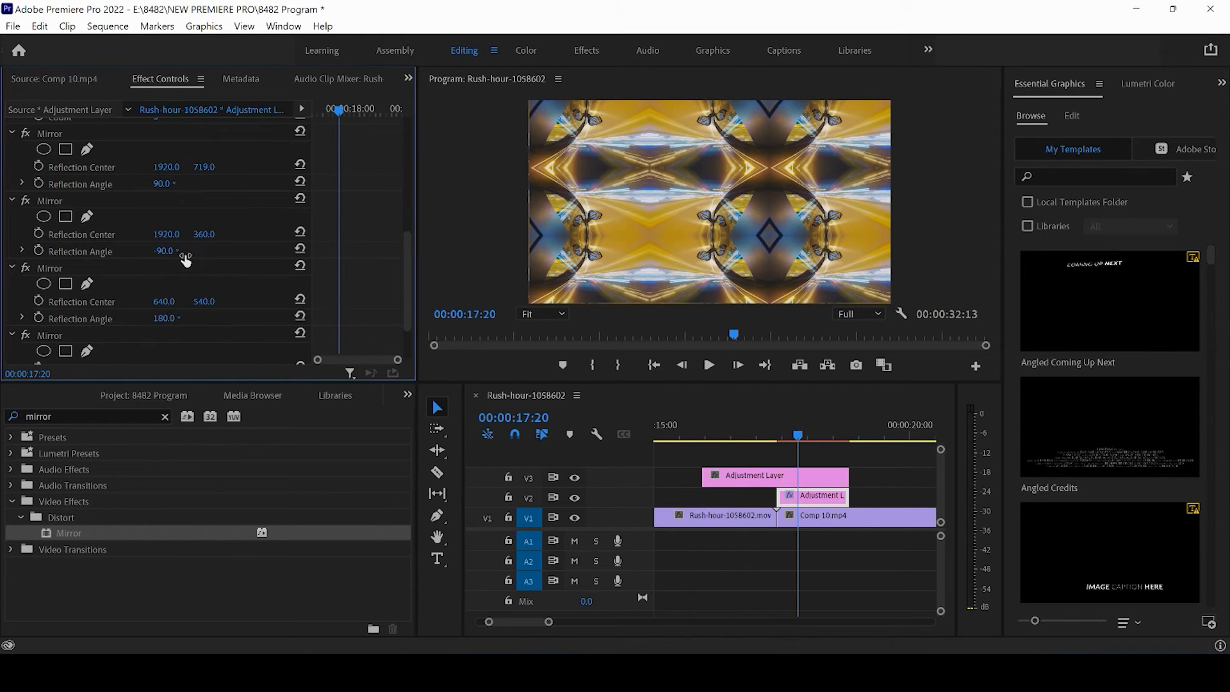
{"action": "left_click_drag", "start_coordinate": [405, 296], "coordinate": [405, 332]}
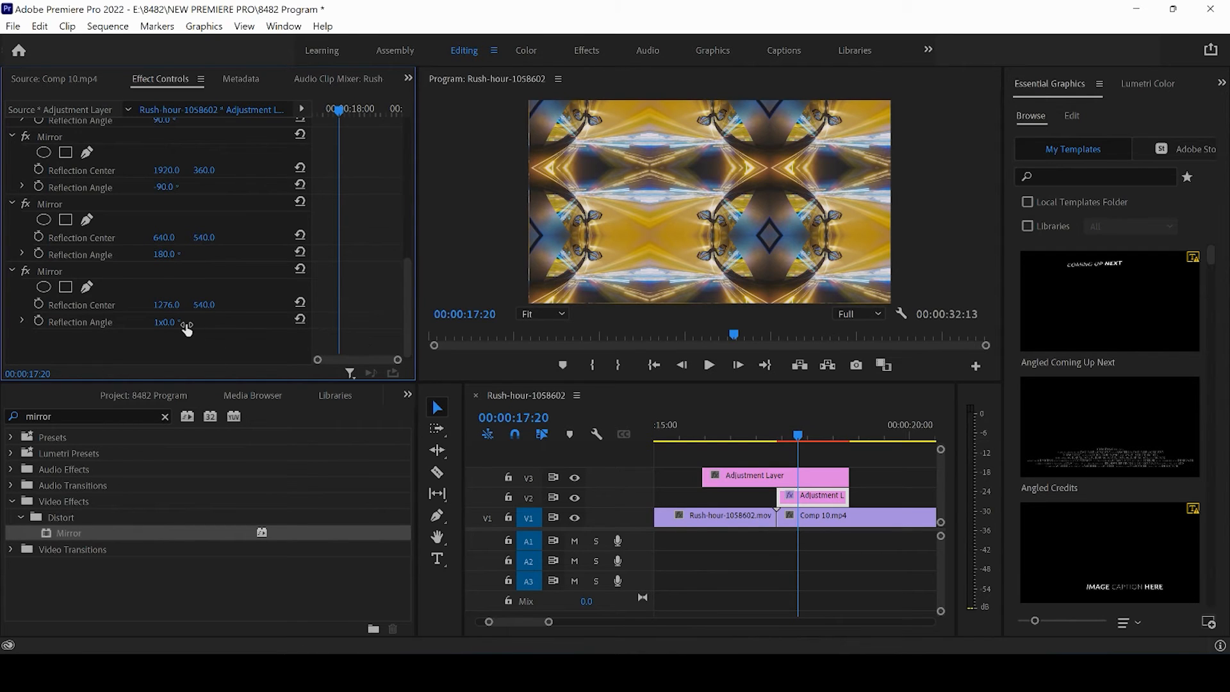
{"action": "left_click_drag", "start_coordinate": [406, 294], "coordinate": [412, 264]}
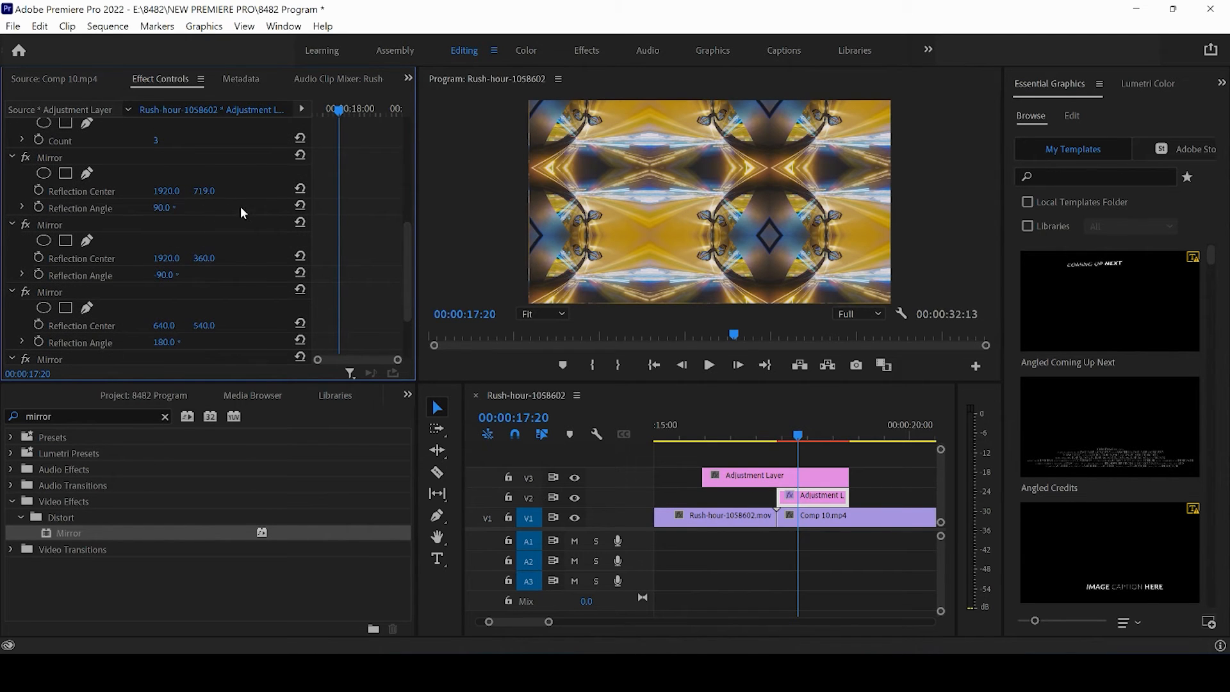
{"action": "left_click_drag", "start_coordinate": [408, 257], "coordinate": [408, 305]}
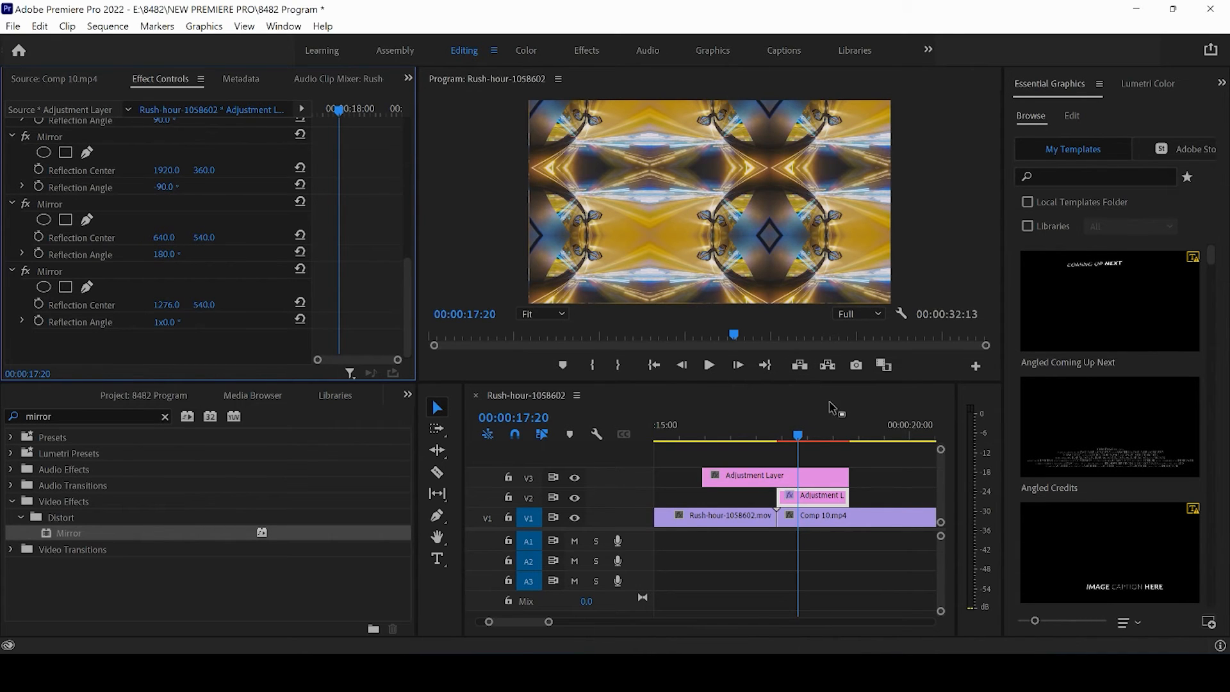
{"action": "left_click", "coordinate": [799, 435]}
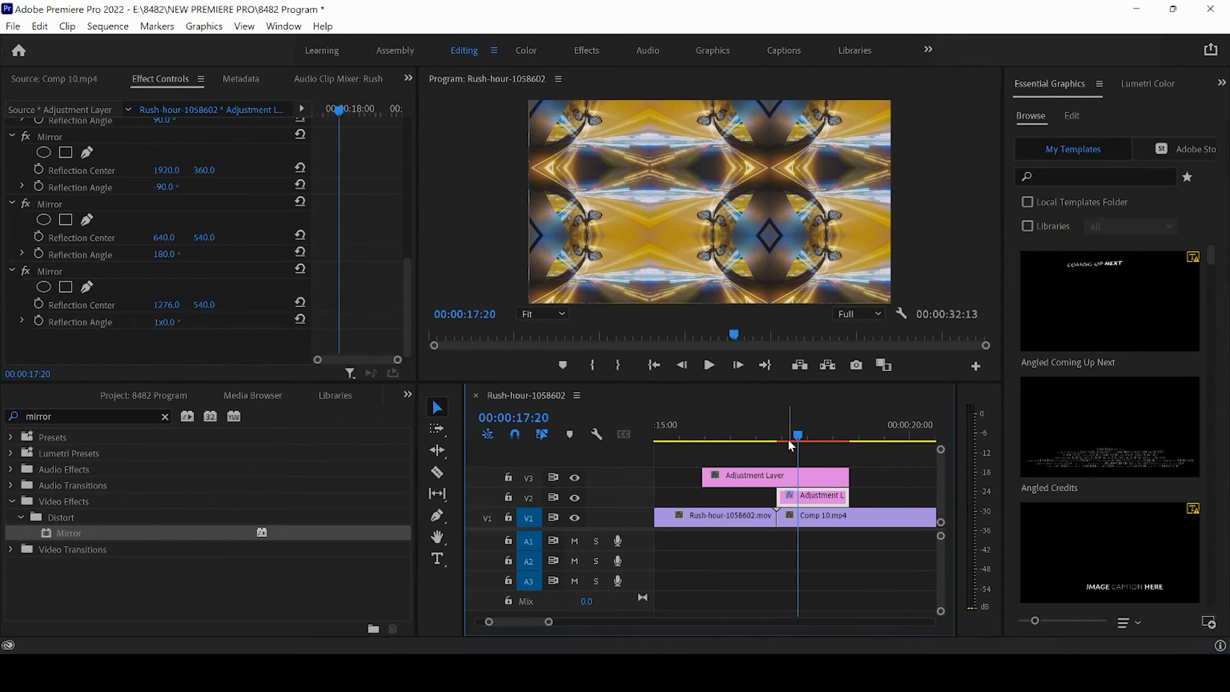
{"action": "left_click_drag", "start_coordinate": [764, 439], "coordinate": [806, 449]}
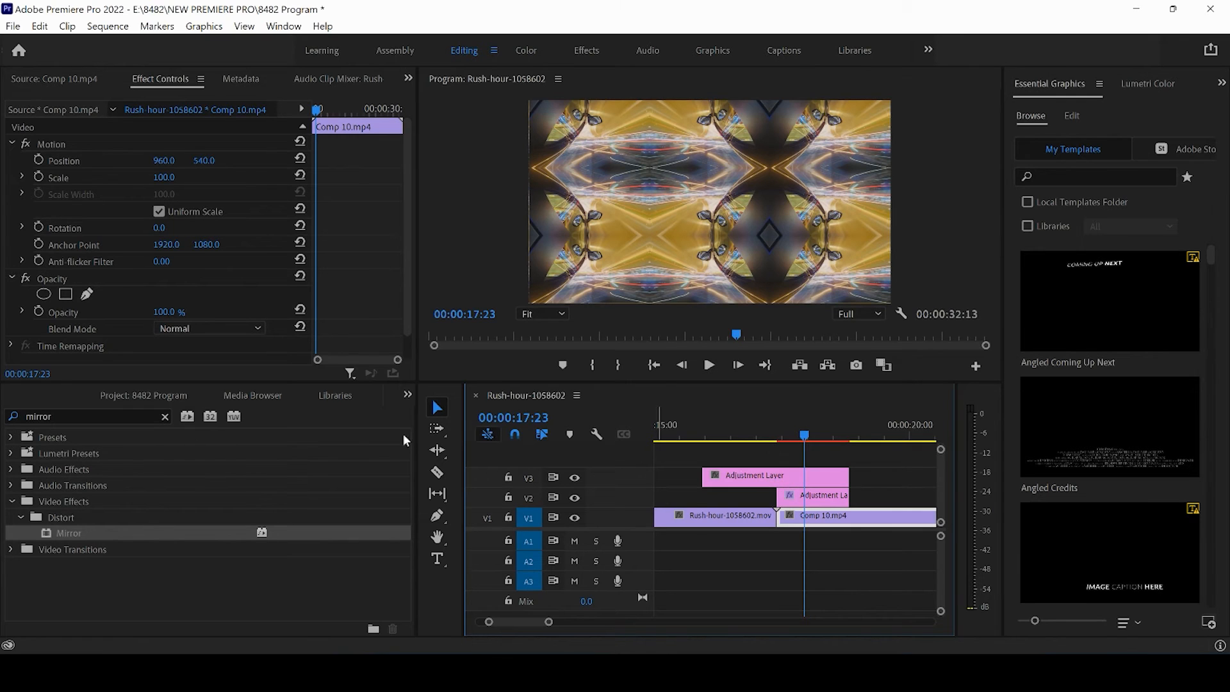
Find the Transform video effect under Distort and apply it to the longer adjustment layer on V3.
{"action": "left_click", "coordinate": [62, 408]}
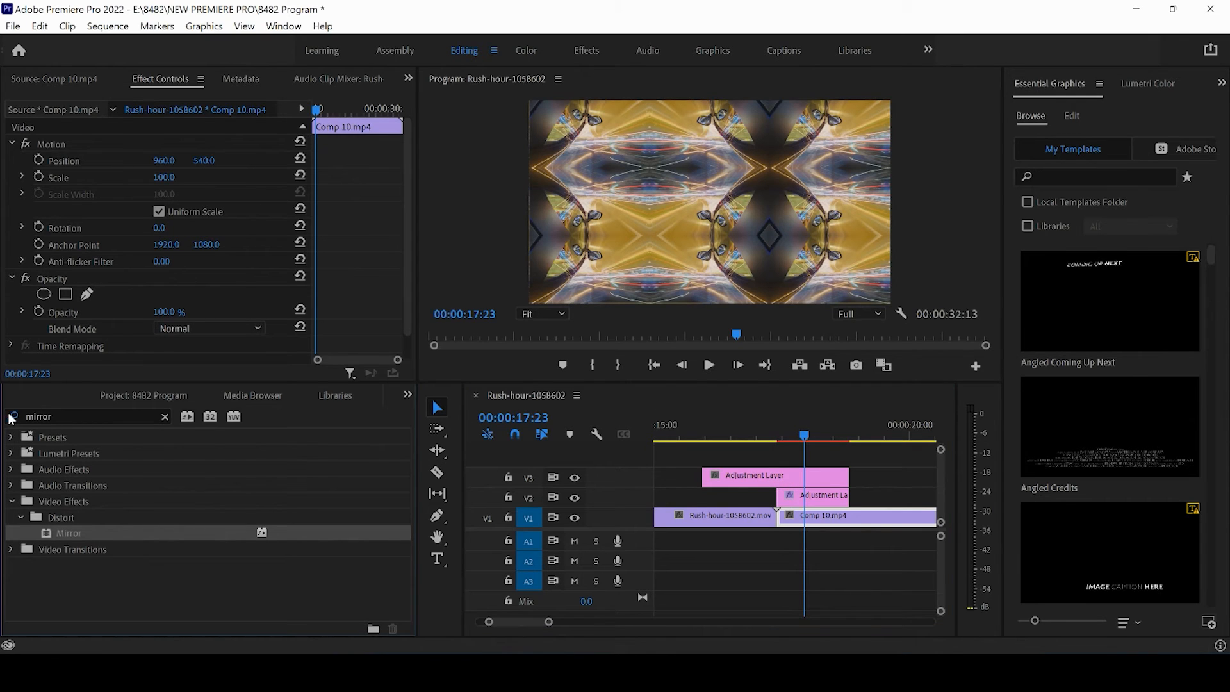
{"action": "left_click", "coordinate": [62, 417]}
{"action": "left_click_drag", "start_coordinate": [62, 418], "coordinate": [8, 422]}
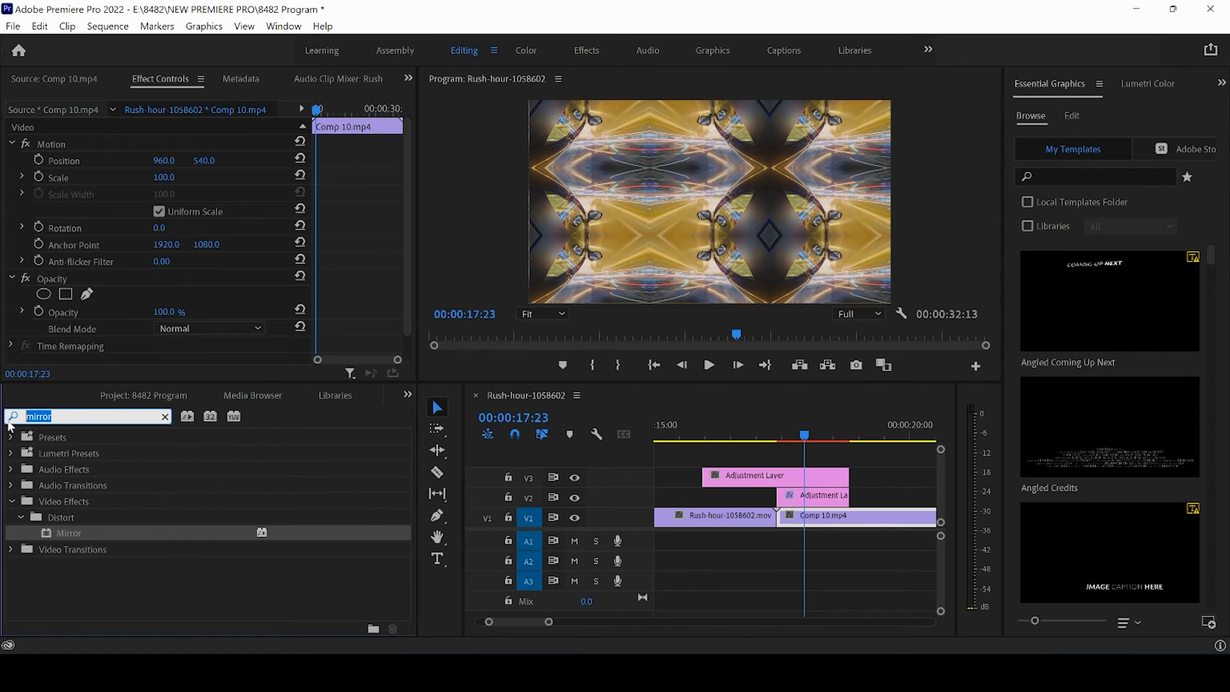
{"action": "type", "text": "transform"}
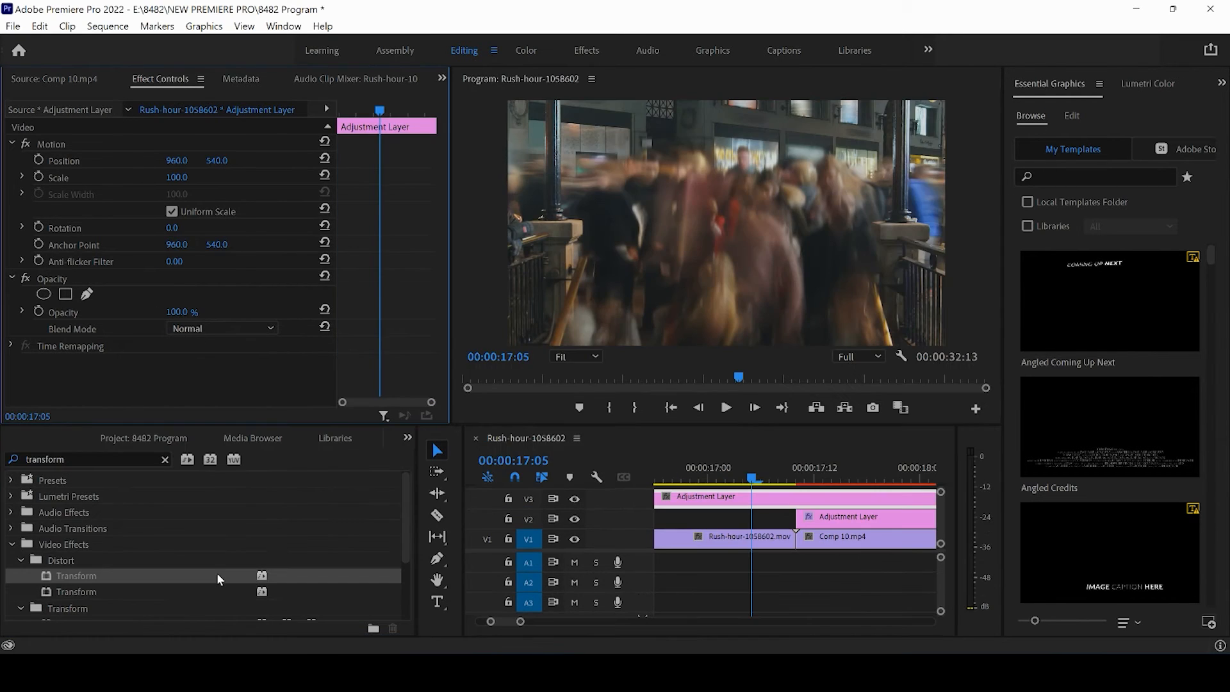
{"action": "left_click_drag", "start_coordinate": [216, 572], "coordinate": [740, 502]}
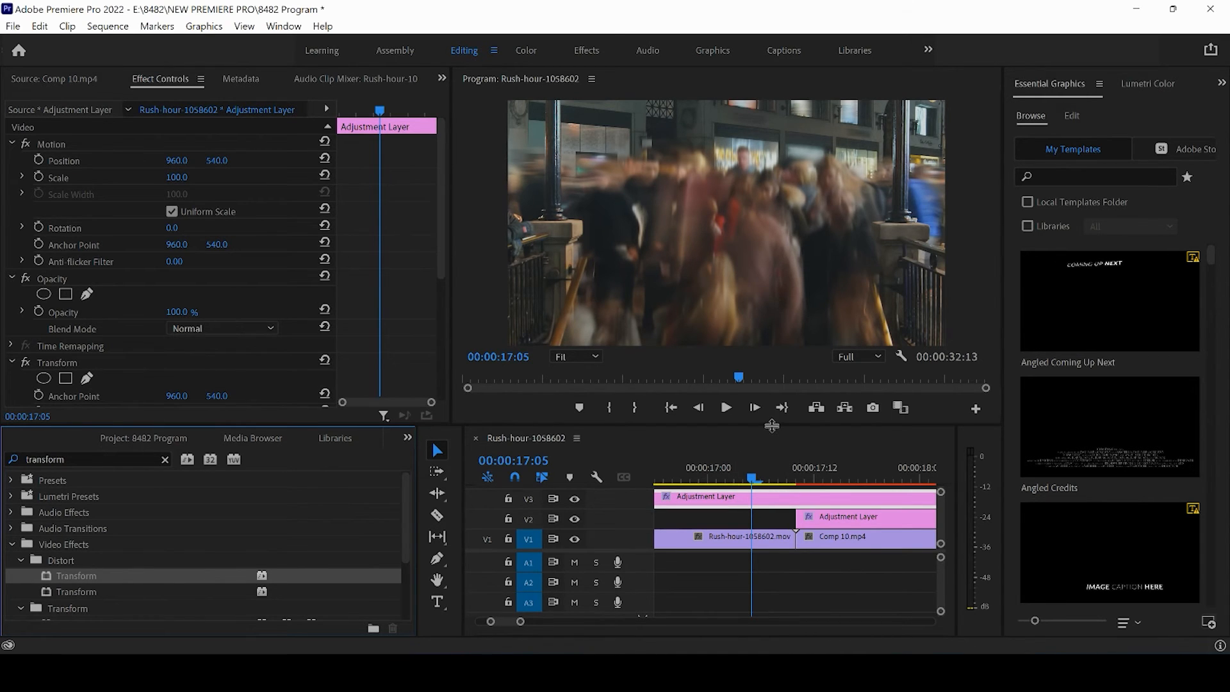
Enable Uniform Scale in the V3 adjustment layer's Transform effect and keyframe Scale at 100 at 00:00:17:05, five frames before the cut.
{"action": "left_click_drag", "start_coordinate": [773, 426], "coordinate": [770, 402]}
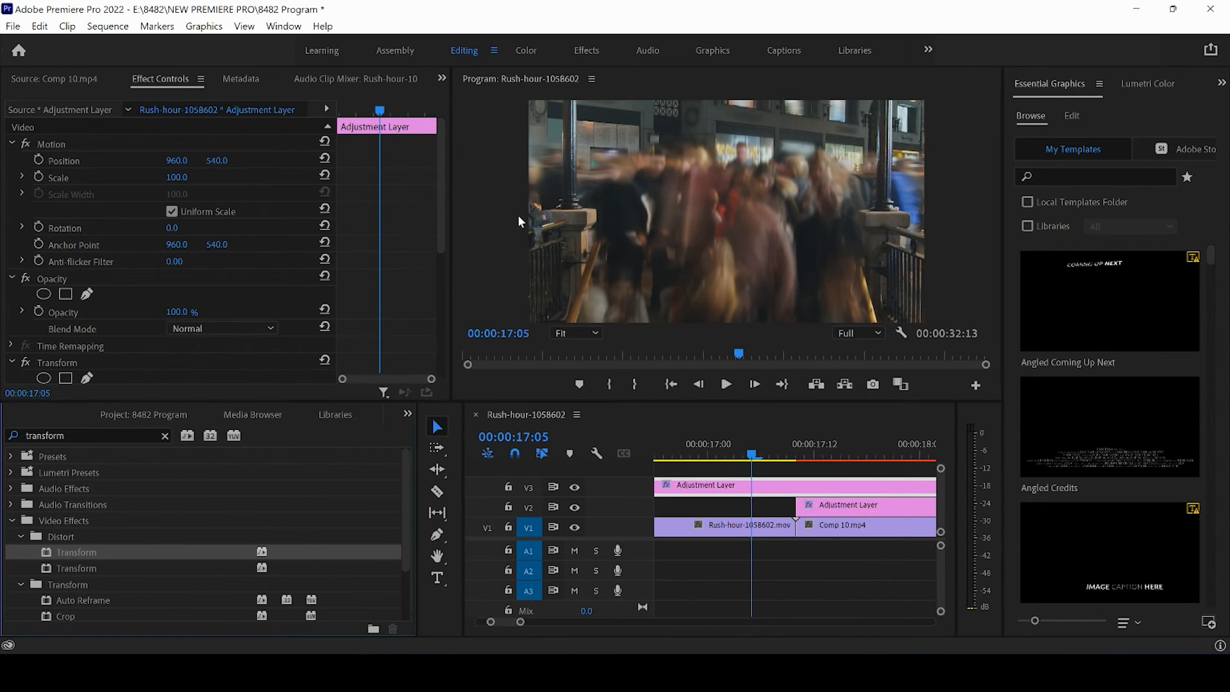
{"action": "left_click_drag", "start_coordinate": [442, 199], "coordinate": [446, 316]}
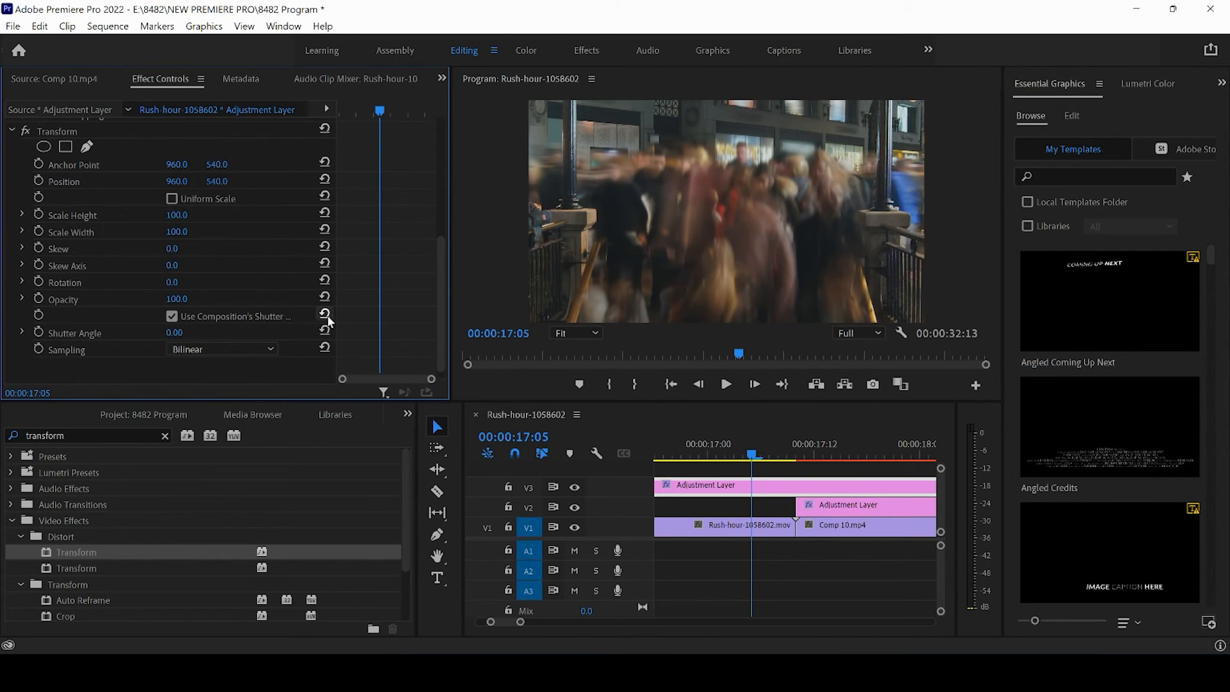
{"action": "left_click", "coordinate": [798, 451]}
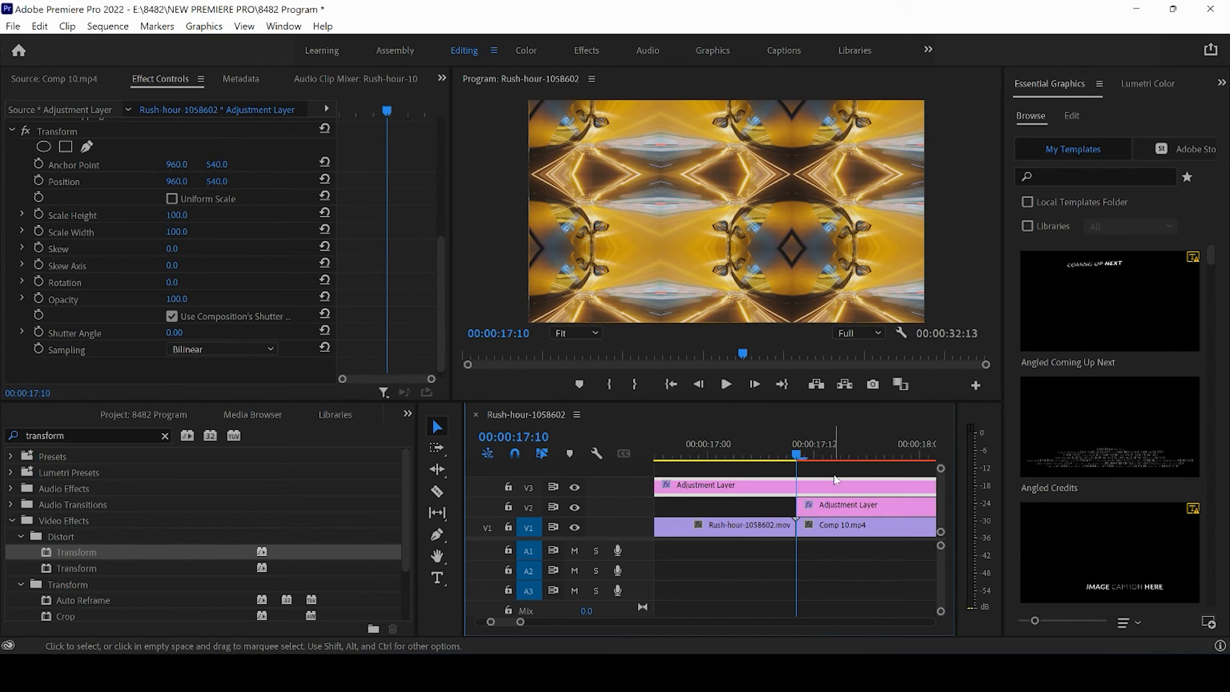
{"action": "left_click", "coordinate": [699, 385]}
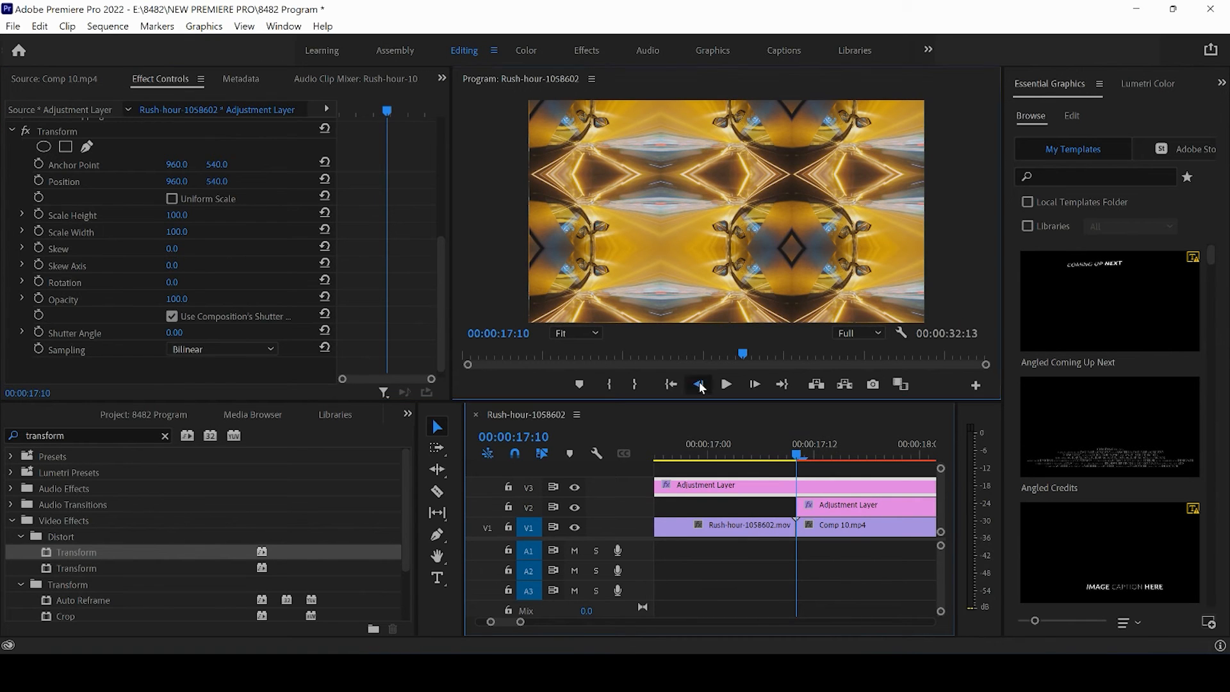
{"action": "left_click", "coordinate": [699, 384]}
{"action": "left_click", "coordinate": [699, 384]}
{"action": "left_click", "coordinate": [699, 384]}
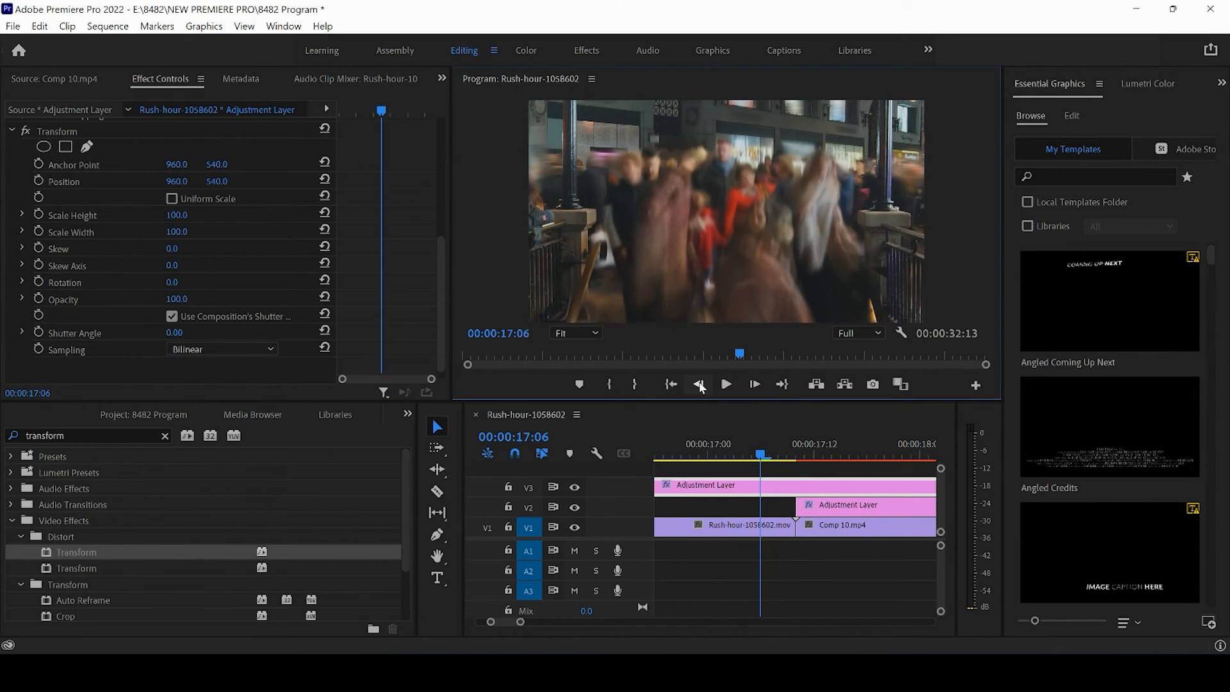
{"action": "left_click", "coordinate": [699, 384]}
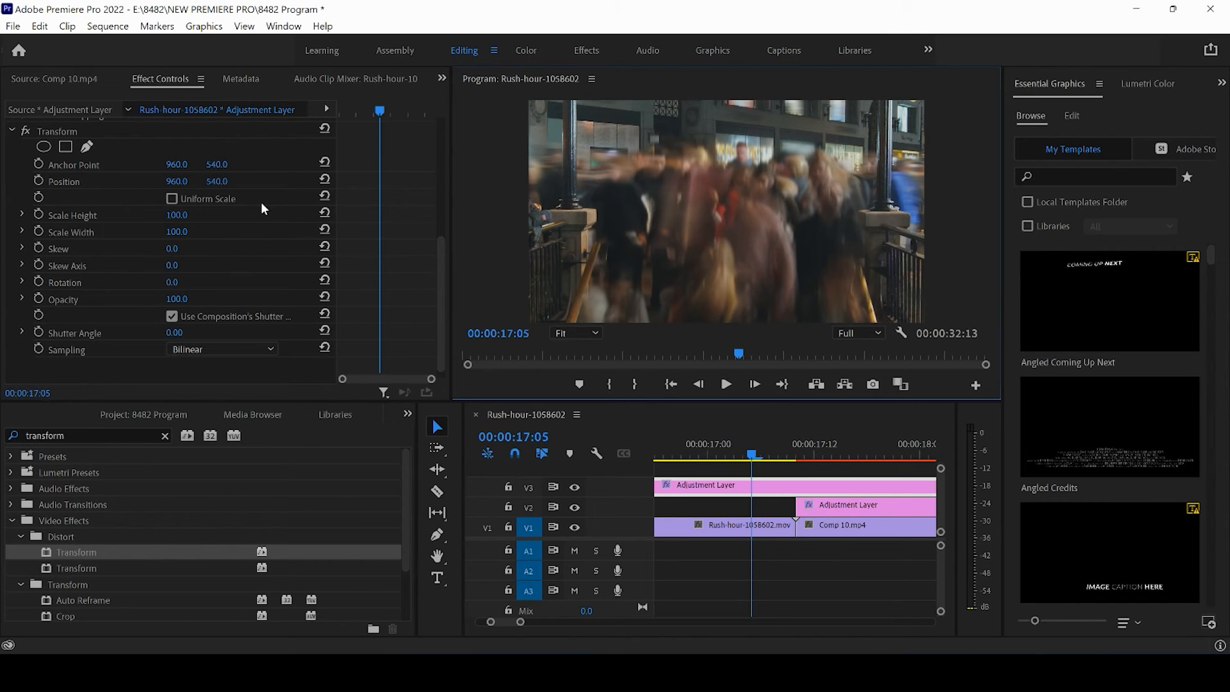
{"action": "left_click", "coordinate": [172, 199]}
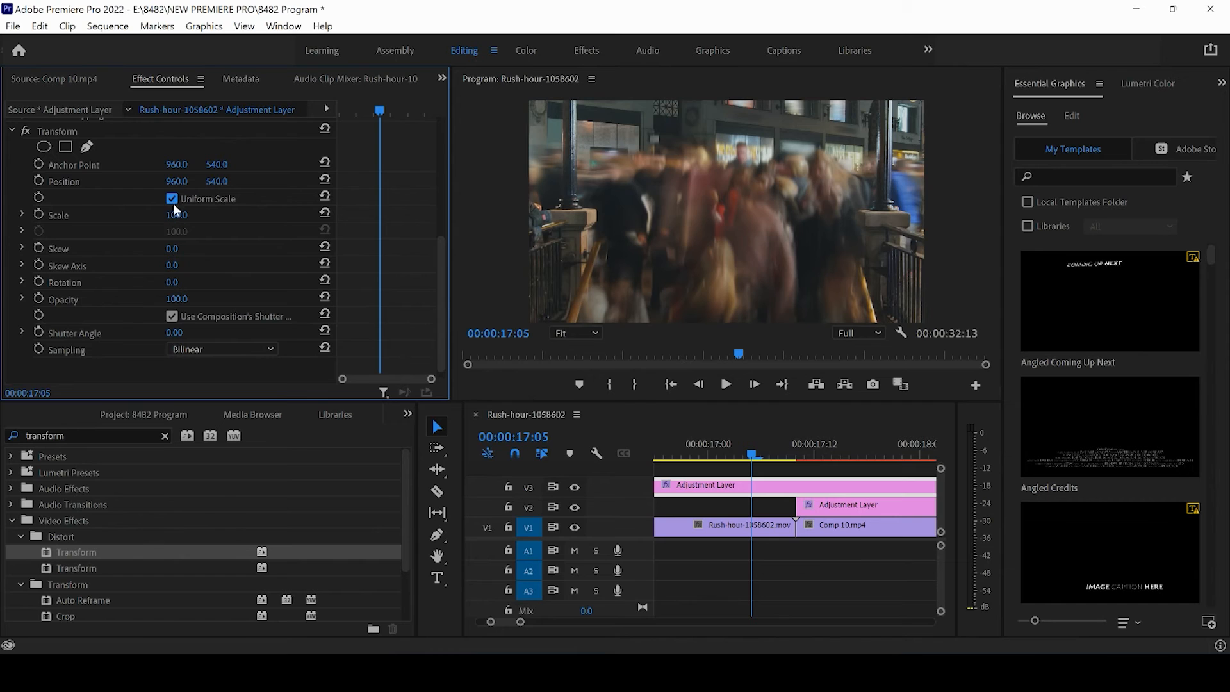
{"action": "left_click", "coordinate": [172, 199]}
{"action": "left_click", "coordinate": [172, 199]}
{"action": "left_click", "coordinate": [39, 215]}
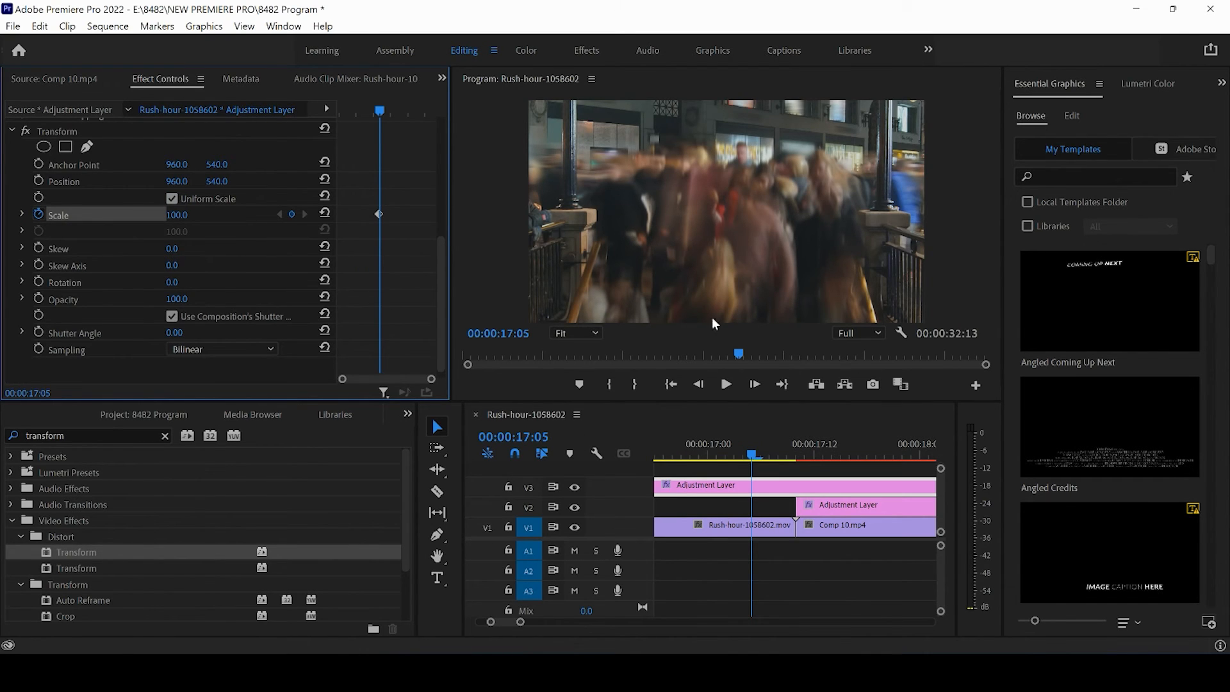
Add a second Transform Scale keyframe of 300 at 00:00:17:16, six frames after the cut.
{"action": "left_click", "coordinate": [799, 449]}
{"action": "left_click", "coordinate": [755, 384]}
{"action": "left_click", "coordinate": [754, 384]}
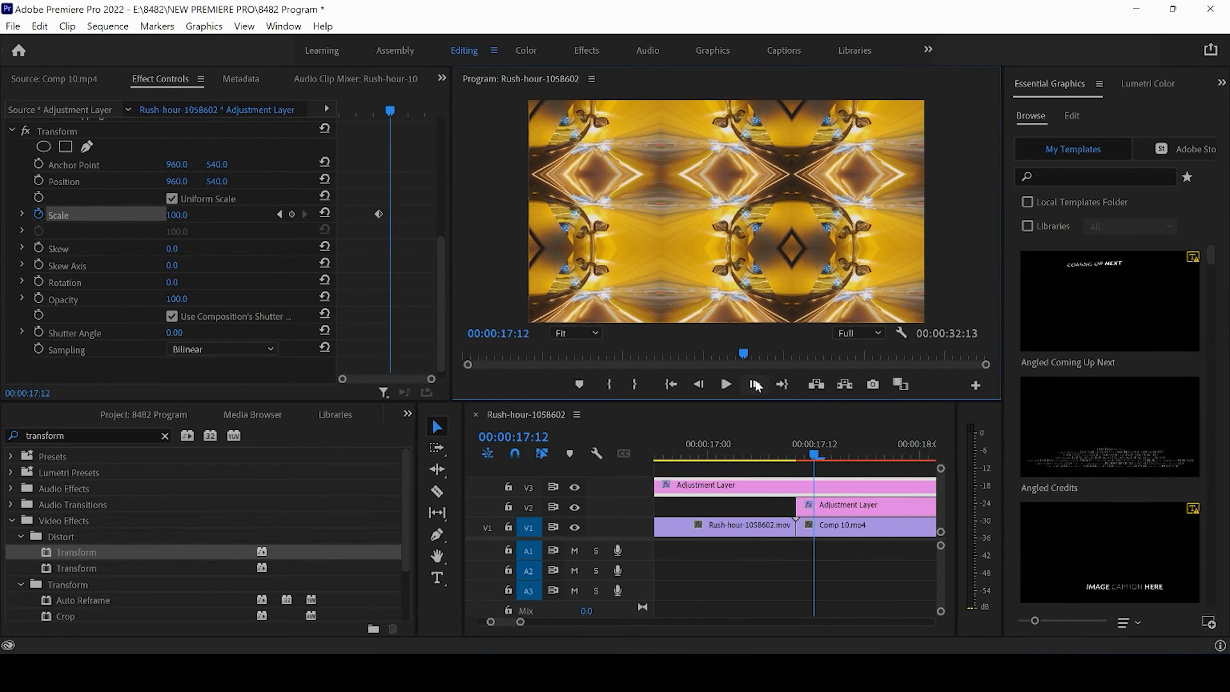
{"action": "left_click", "coordinate": [755, 383]}
{"action": "left_click", "coordinate": [755, 384]}
{"action": "left_click", "coordinate": [754, 384]}
{"action": "left_click", "coordinate": [755, 384]}
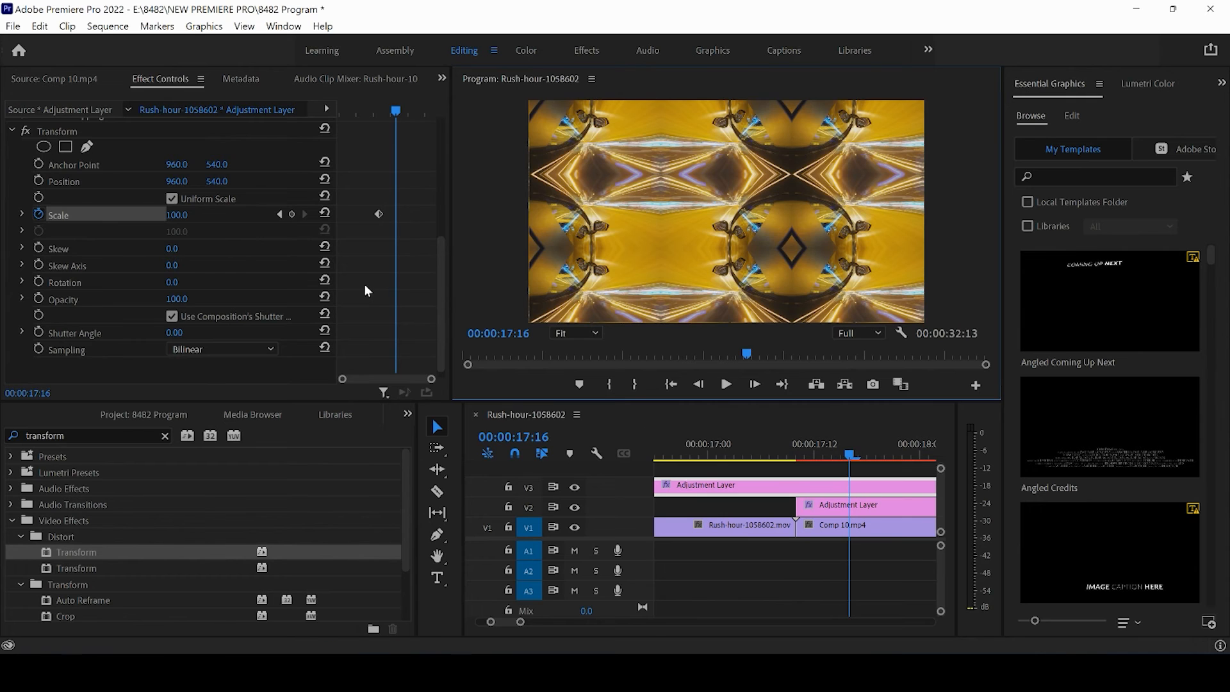
{"action": "left_click", "coordinate": [186, 212]}
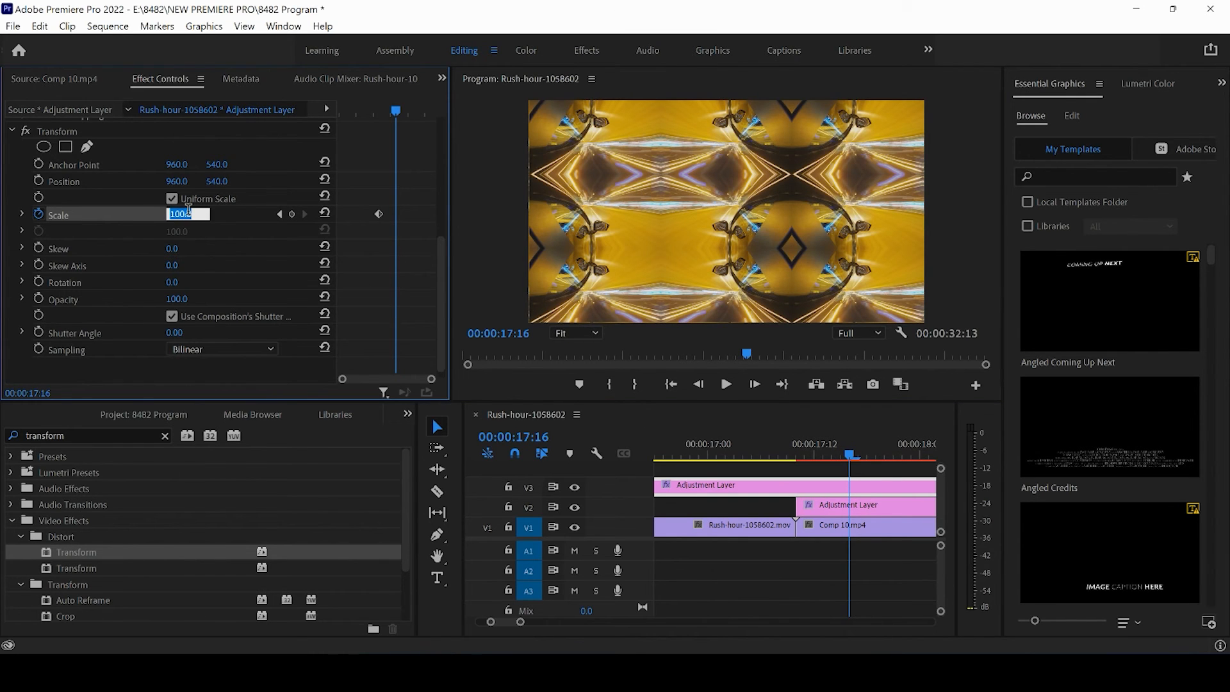
{"action": "type", "text": "300"}
{"action": "key", "text": "Return"}
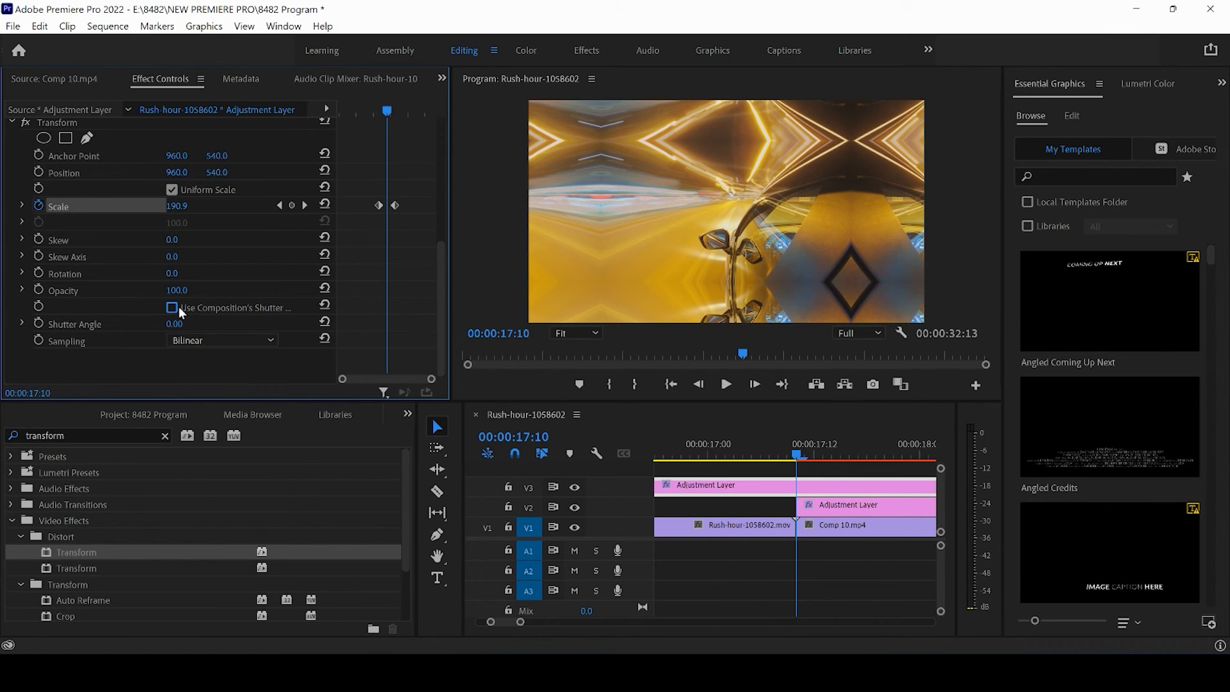
Turn off Use Composition's Shutter Angle in Transform, set Shutter Angle to 360, and check the motion blur before the cut.
{"action": "left_click_drag", "start_coordinate": [180, 321], "coordinate": [459, 324]}
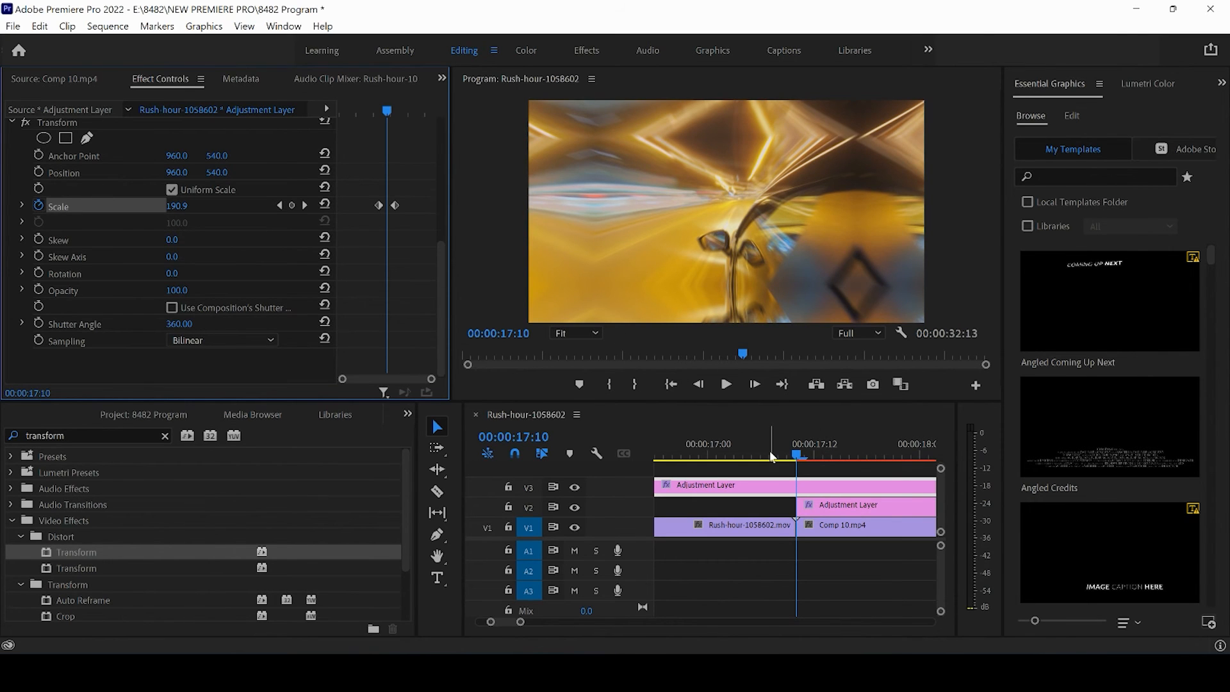
{"action": "mouse_move", "coordinate": [770, 455]}
{"action": "left_mouse_down"}
{"action": "mouse_move", "coordinate": [726, 458]}
{"action": "mouse_move", "coordinate": [871, 461]}
{"action": "mouse_move", "coordinate": [778, 466]}
{"action": "left_mouse_up"}
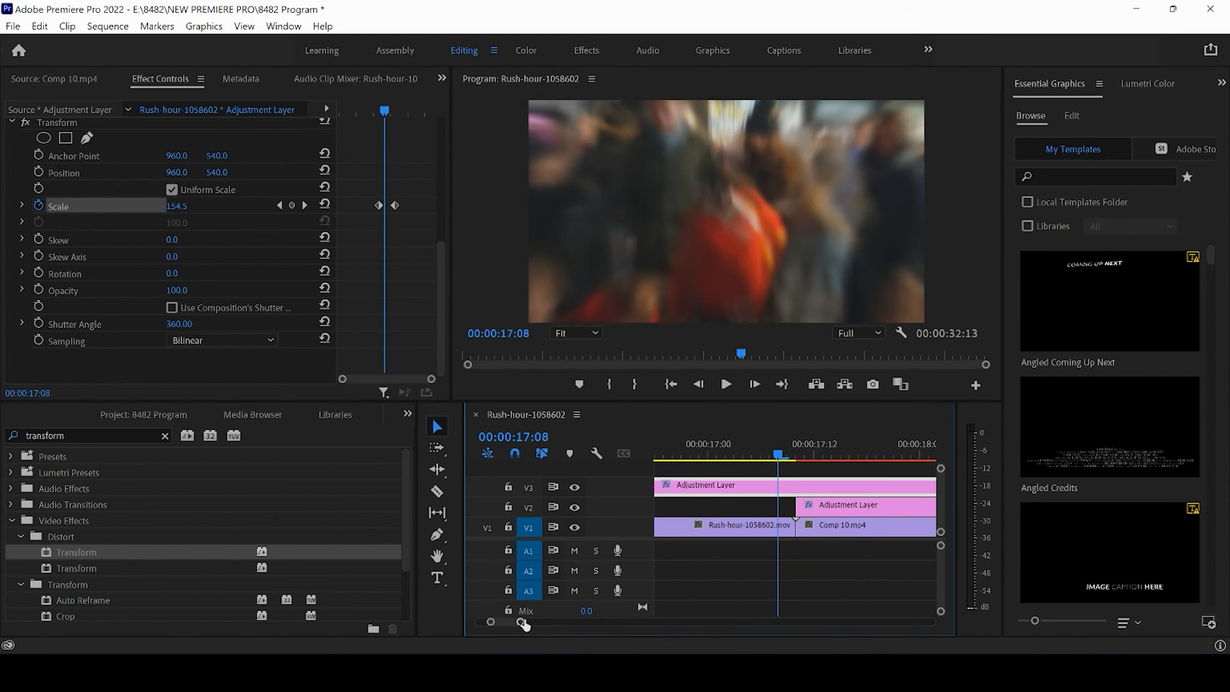
Play and scrub the zoom transition across the cut to check its motion blur and timing.
{"action": "left_click_drag", "start_coordinate": [520, 621], "coordinate": [547, 625]}
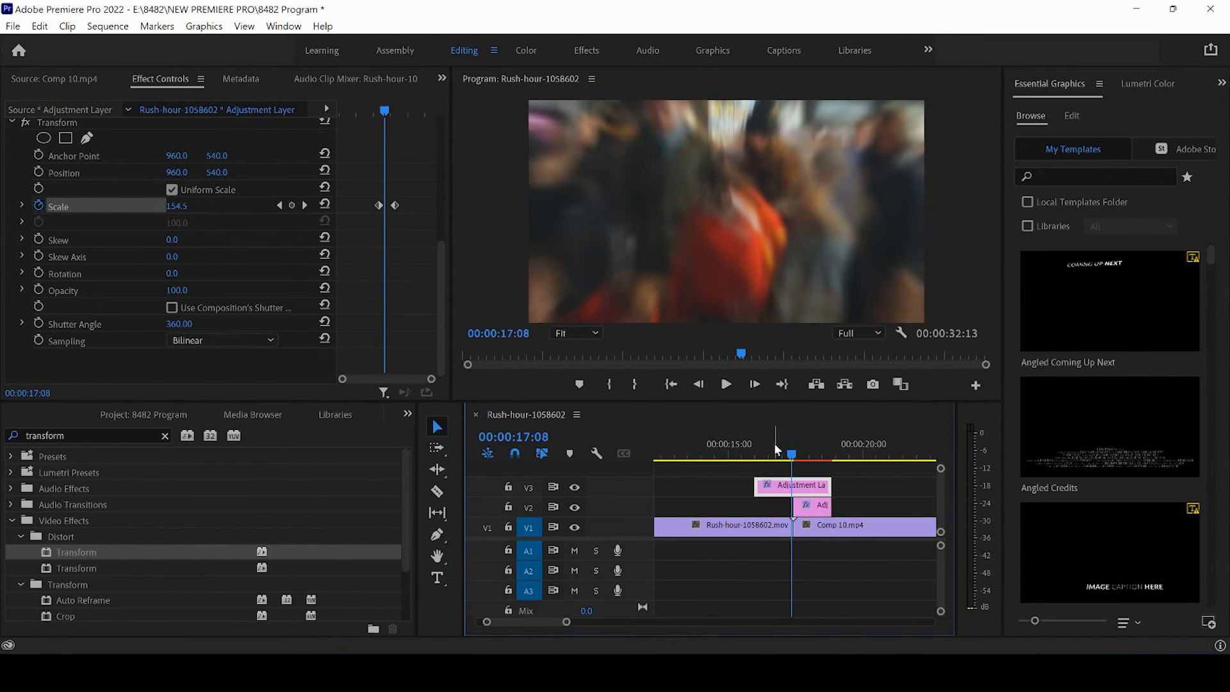
{"action": "left_click", "coordinate": [770, 450]}
{"action": "left_click", "coordinate": [726, 383]}
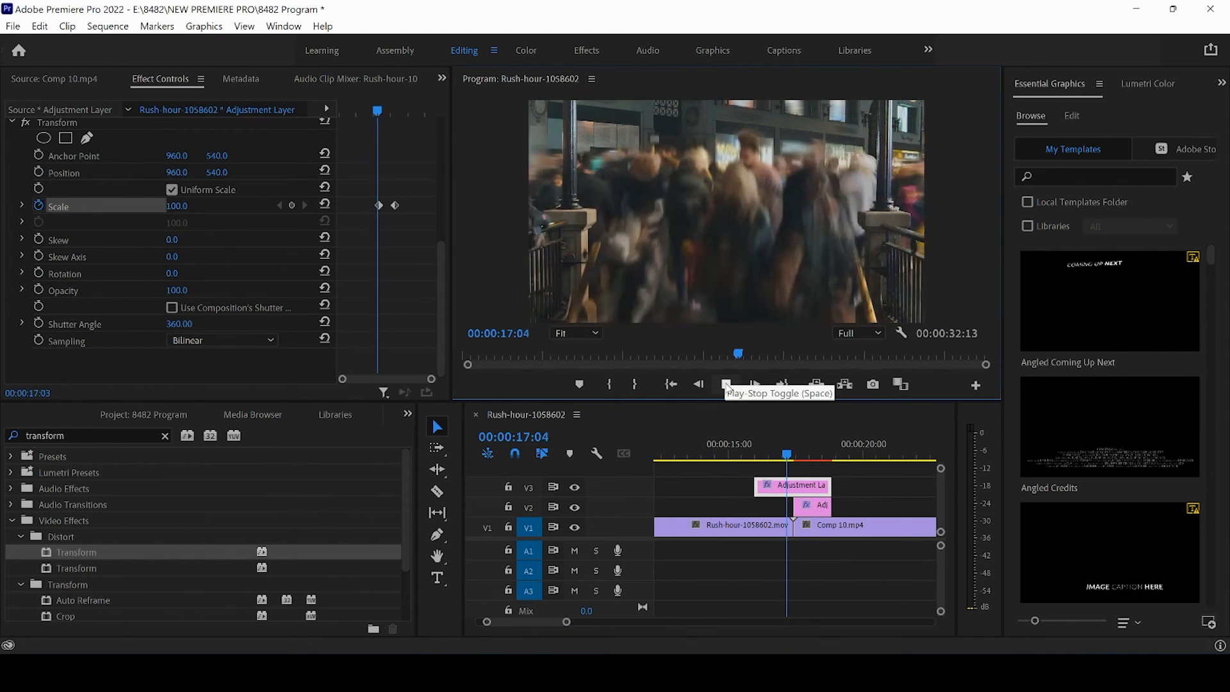
{"action": "left_click_drag", "start_coordinate": [801, 447], "coordinate": [779, 453]}
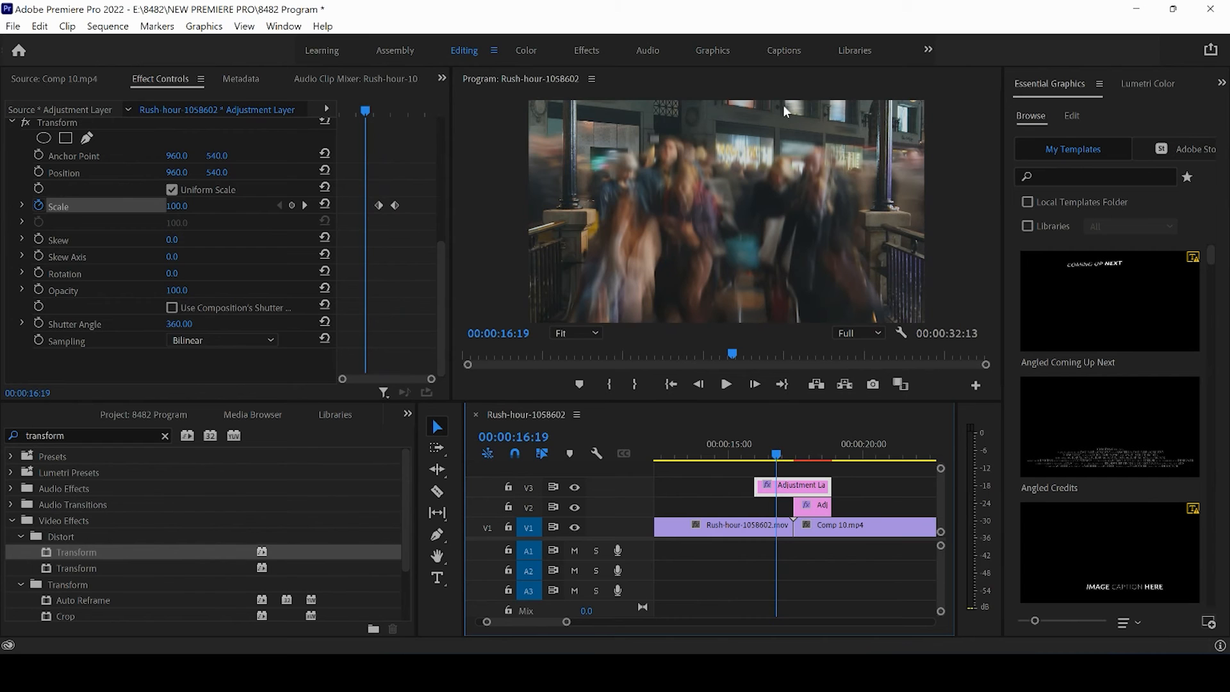
{"action": "left_click", "coordinate": [727, 387]}
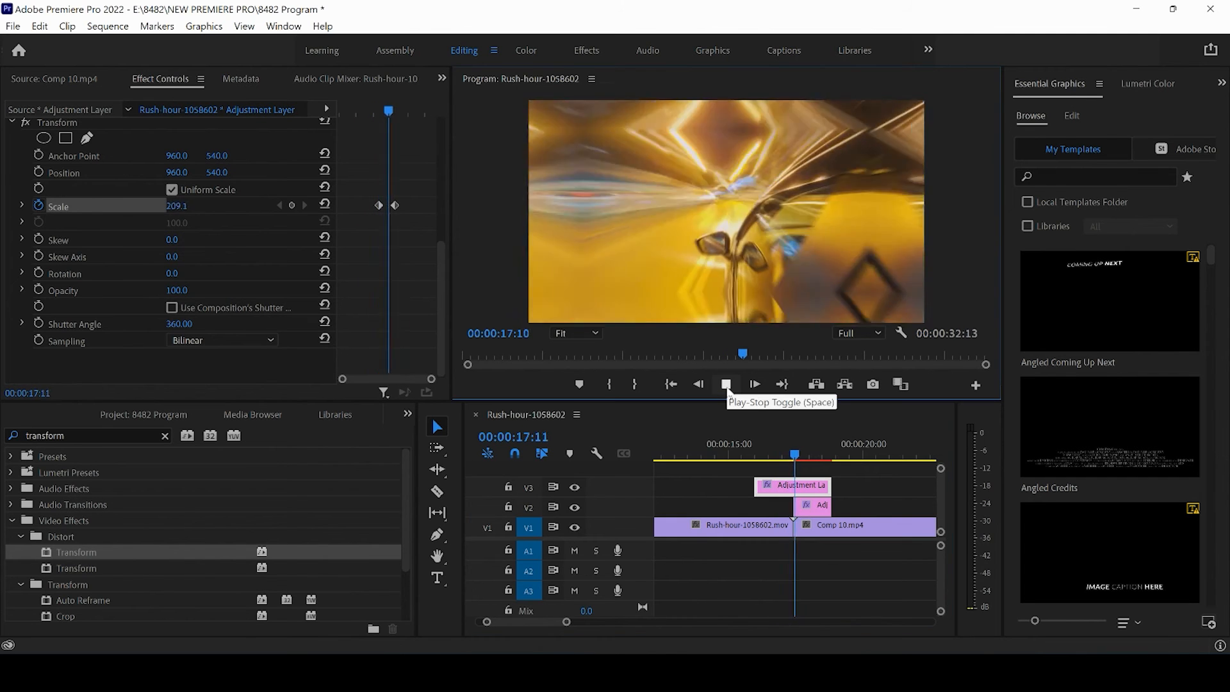
{"action": "left_click", "coordinate": [727, 386]}
{"action": "left_click_drag", "start_coordinate": [809, 442], "coordinate": [798, 444]}
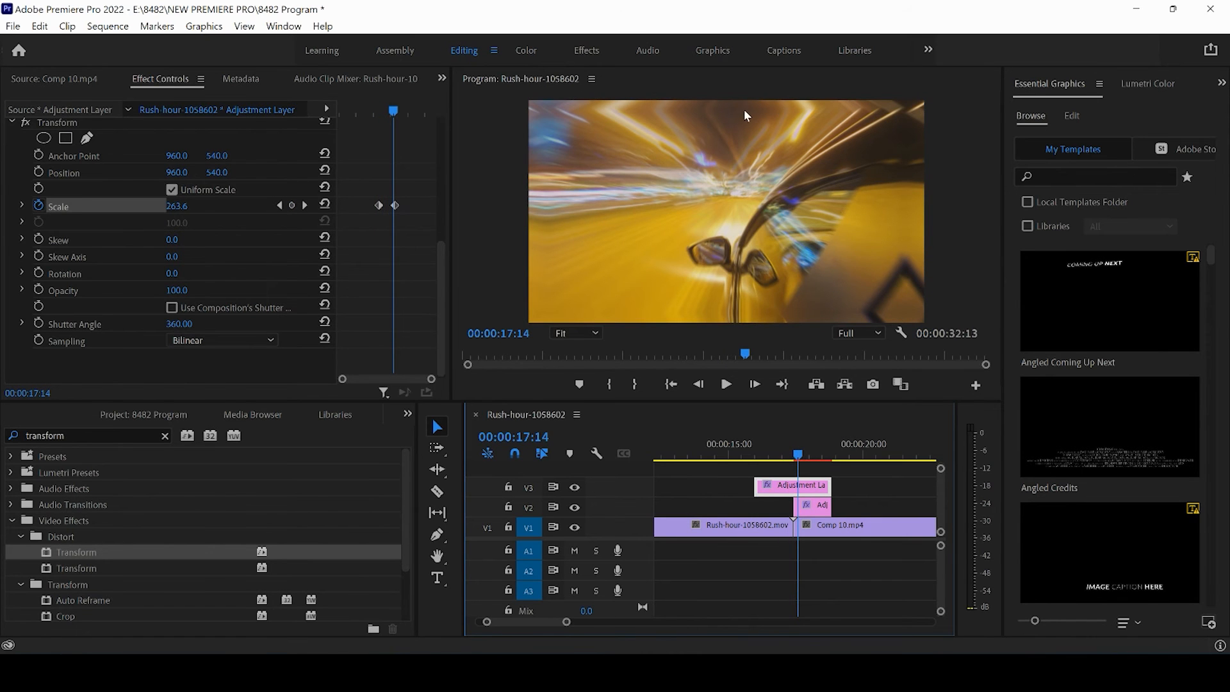
Expand the Transform Scale graph on the V3 adjustment layer and ease both keyframes into a smooth velocity curve peaking between them.
{"action": "left_click", "coordinate": [795, 455]}
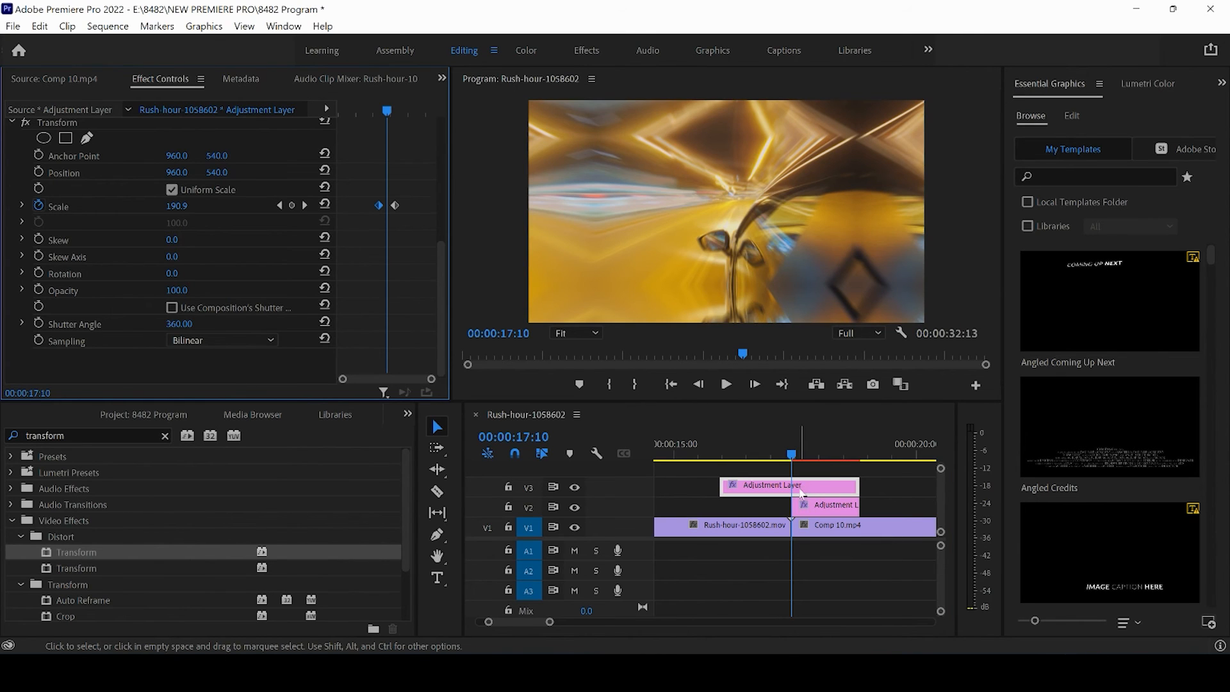
{"action": "left_click", "coordinate": [806, 492]}
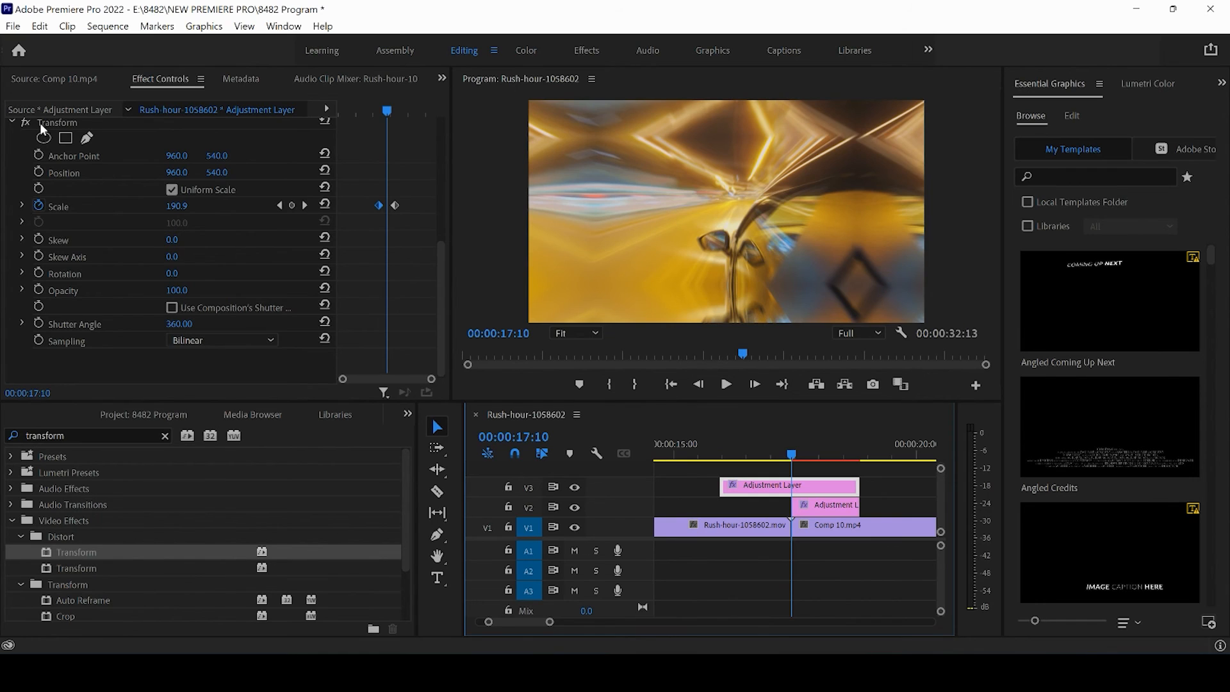
{"action": "left_click", "coordinate": [22, 205]}
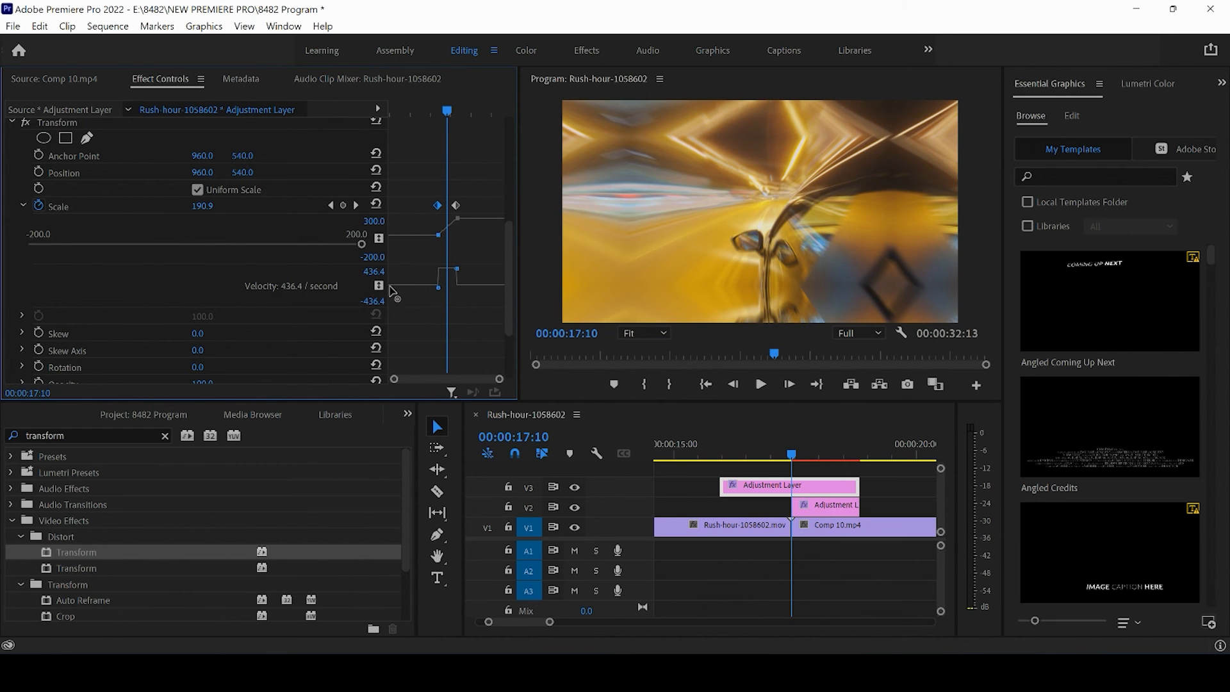
{"action": "left_click_drag", "start_coordinate": [438, 287], "coordinate": [455, 290]}
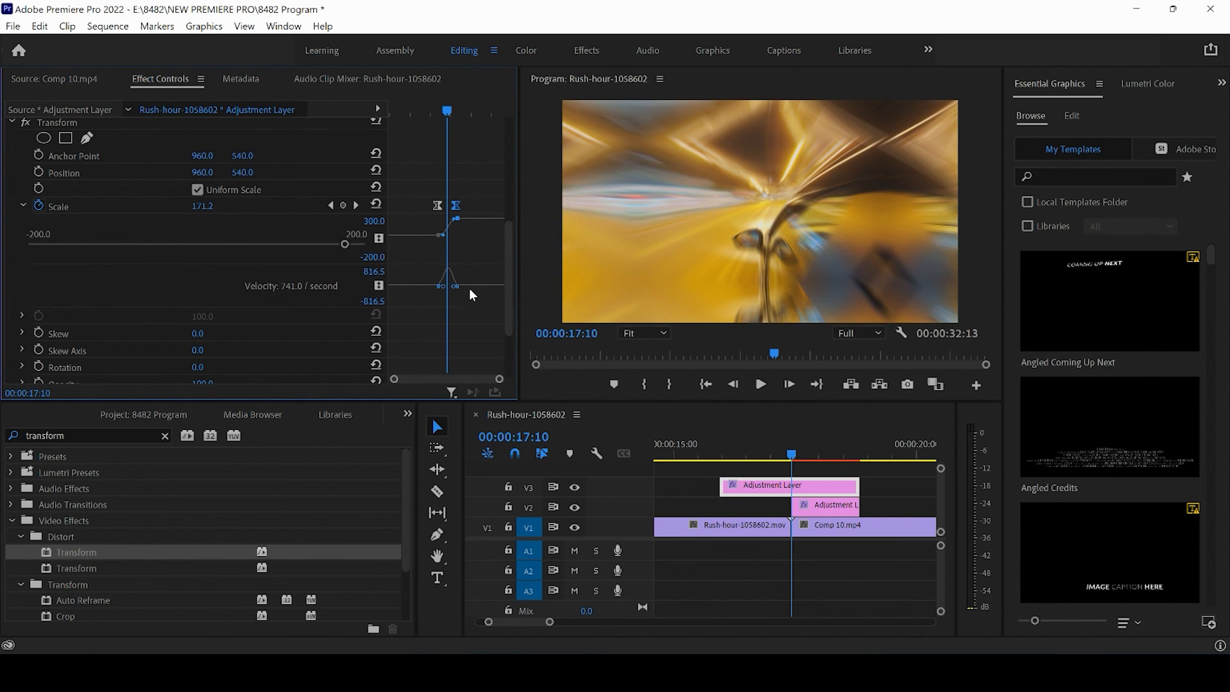
Preview the eased transition across the cut and save the project.
{"action": "left_click_drag", "start_coordinate": [791, 455], "coordinate": [754, 457]}
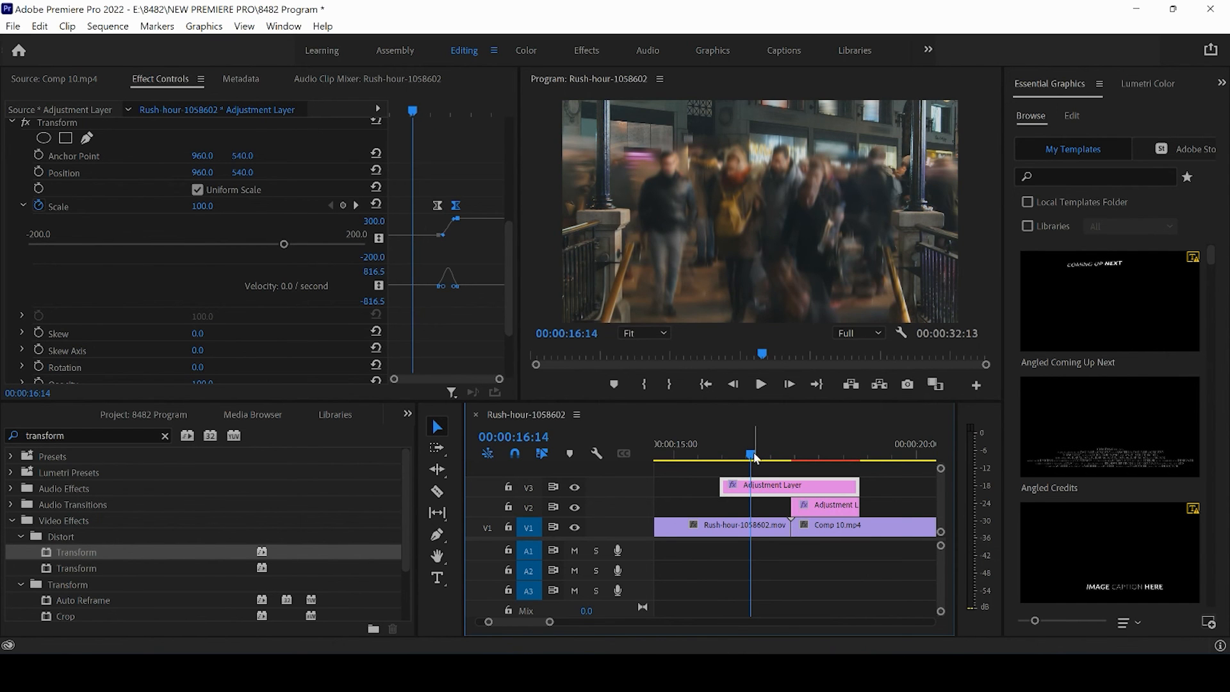
{"action": "key", "text": "space"}
{"action": "left_click", "coordinate": [754, 455]}
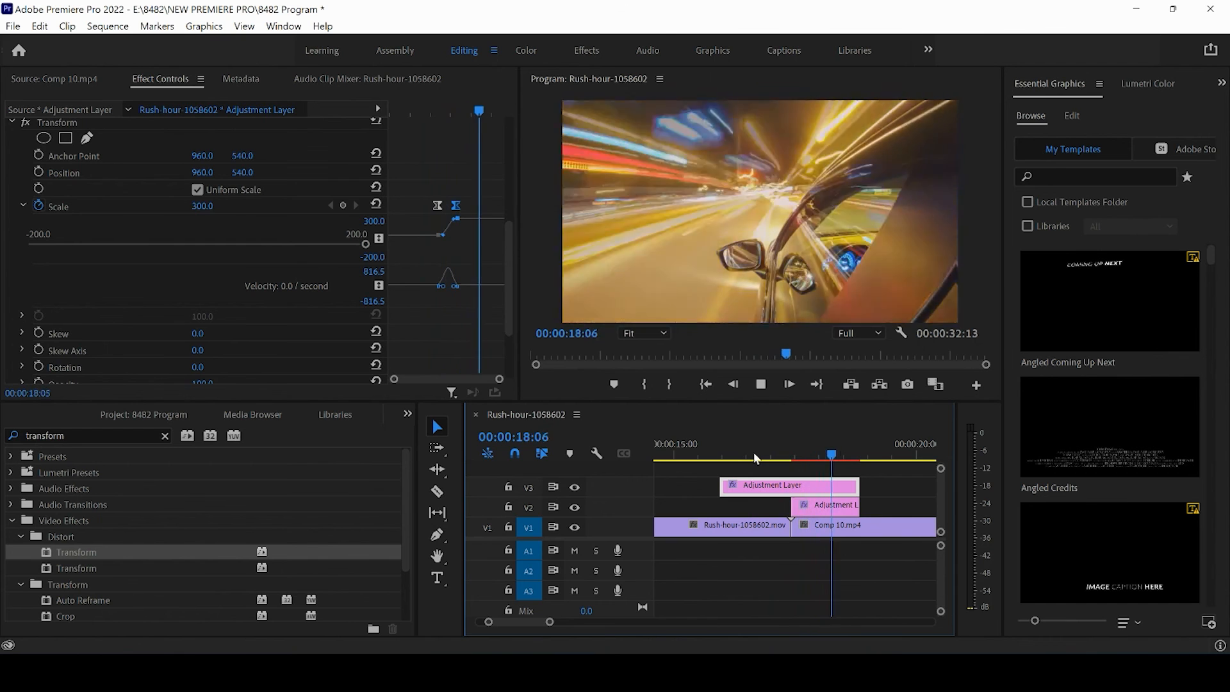
{"action": "key", "text": "space"}
{"action": "left_click", "coordinate": [767, 455]}
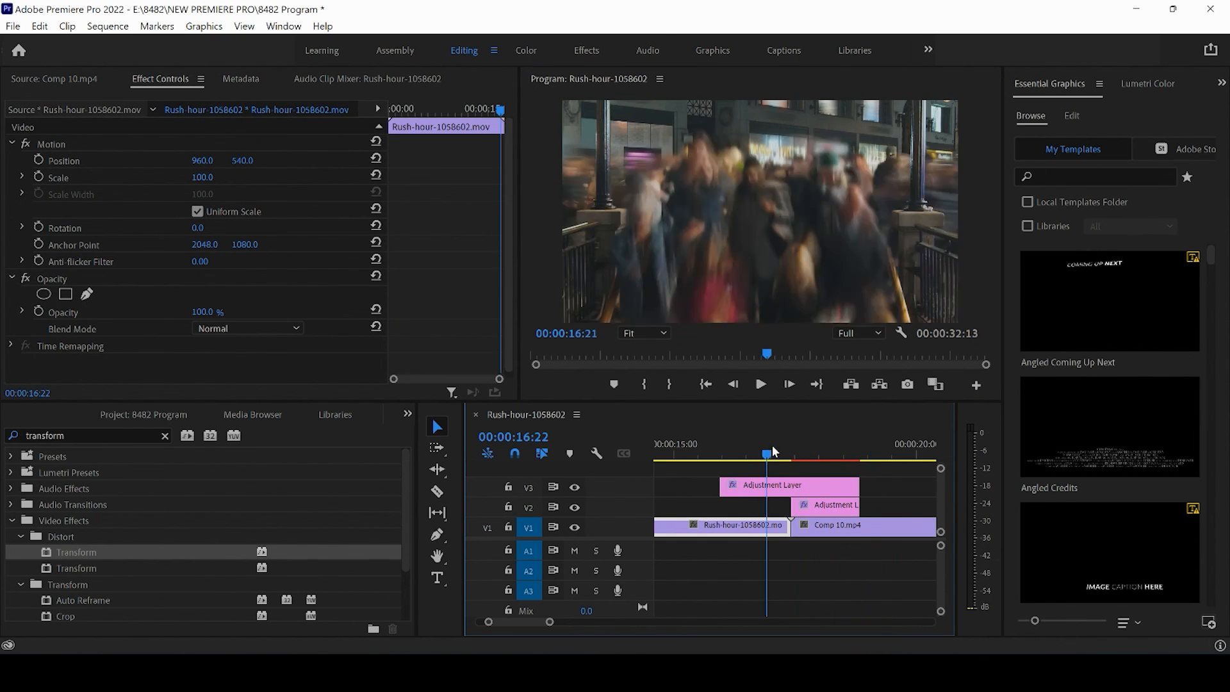
{"action": "left_click_drag", "start_coordinate": [772, 445], "coordinate": [809, 454]}
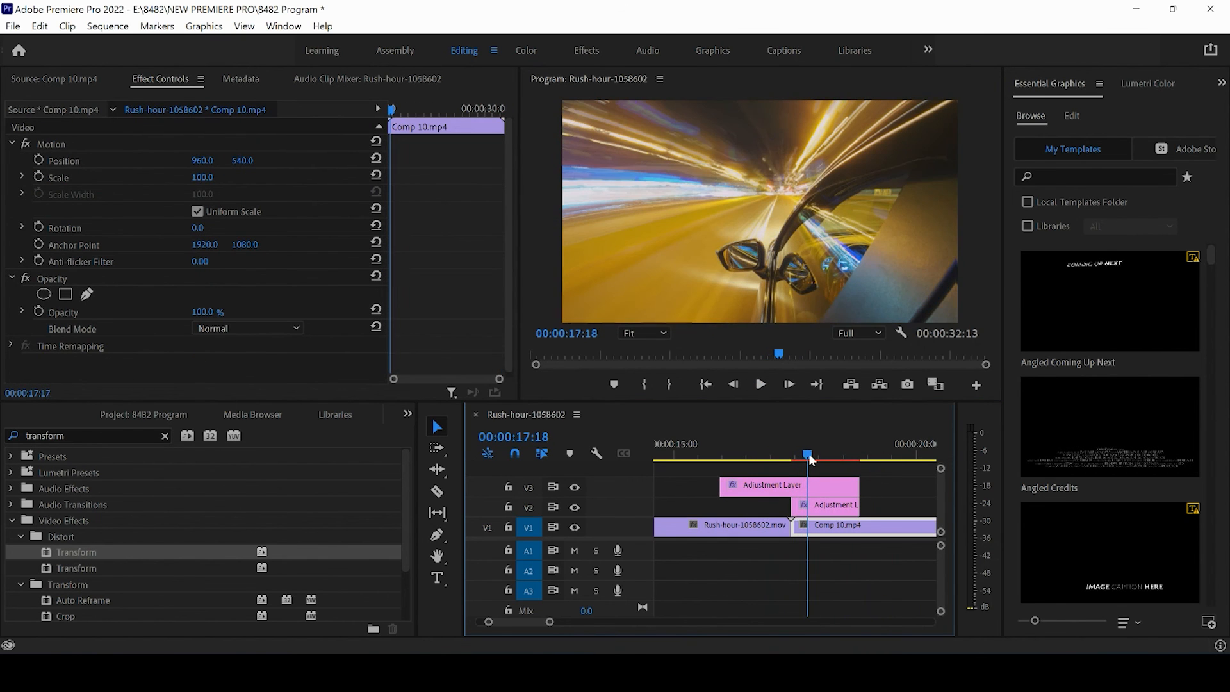
{"action": "left_click", "coordinate": [663, 488]}
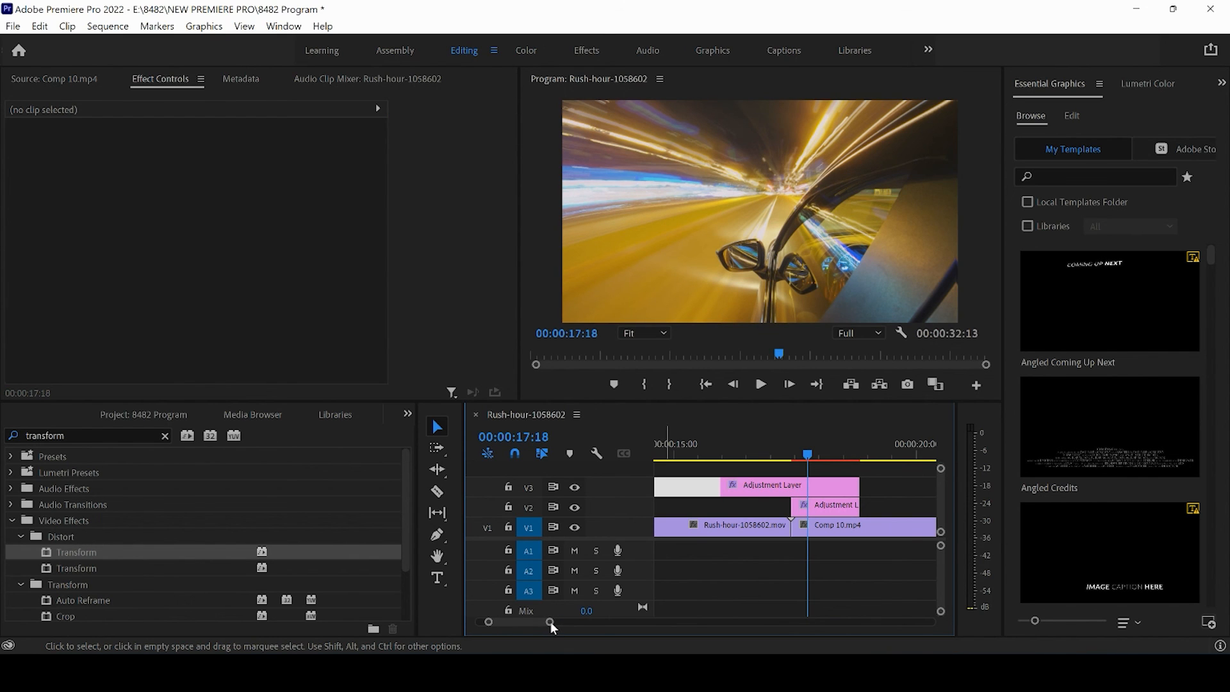
{"action": "key", "text": "ctrl+s"}
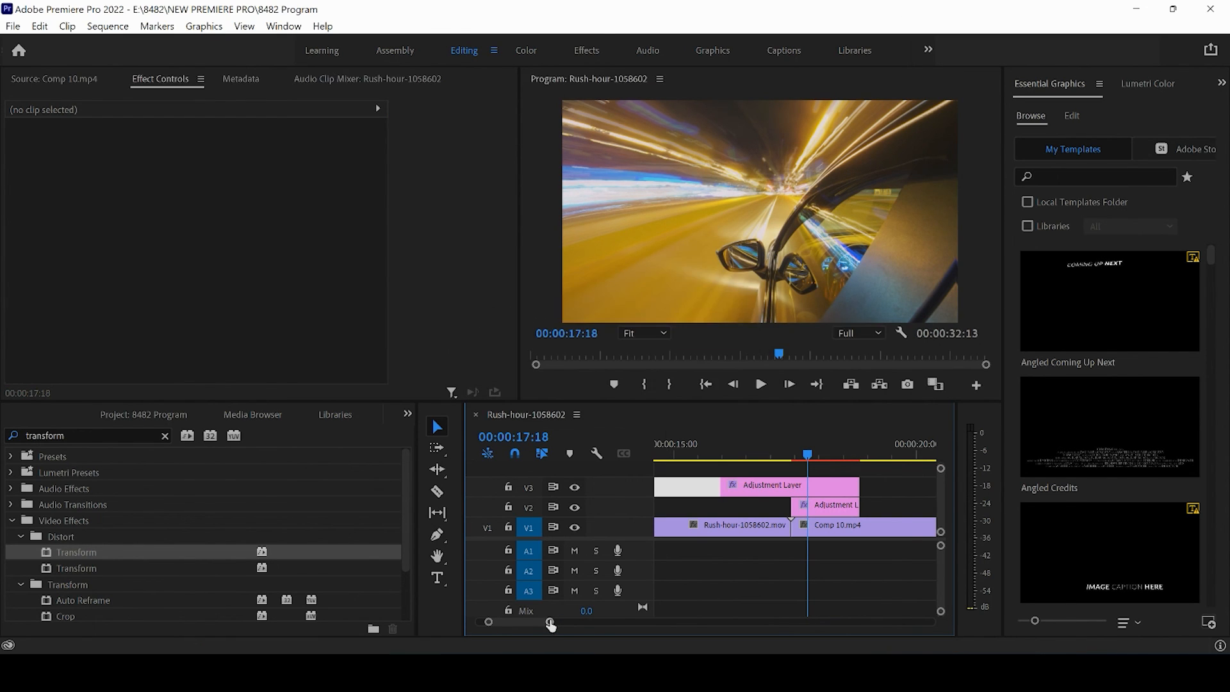
Duplicate both adjustment layers over the end of Comp 10.mp4 and place a copy of the Rush-hour clip directly after it on V1.
{"action": "left_click_drag", "start_coordinate": [549, 621], "coordinate": [628, 620]}
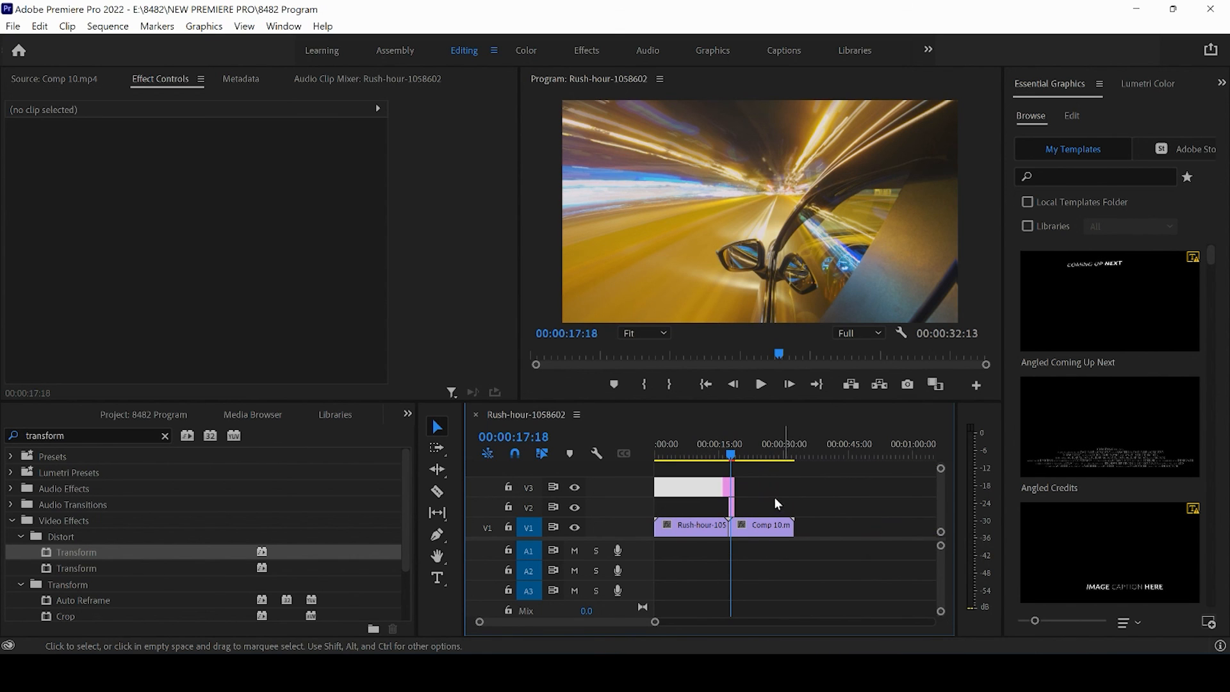
{"action": "left_click_drag", "start_coordinate": [767, 511], "coordinate": [802, 494]}
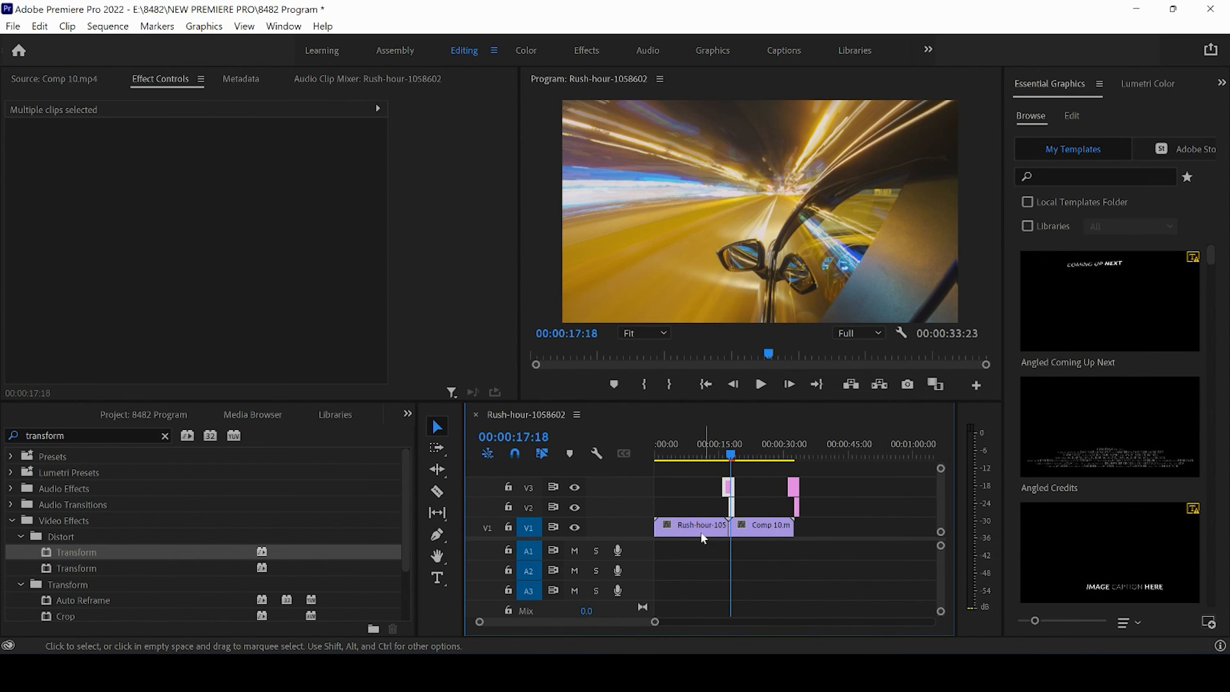
{"action": "left_click", "coordinate": [692, 534]}
{"action": "left_click_drag", "start_coordinate": [692, 536], "coordinate": [839, 538]}
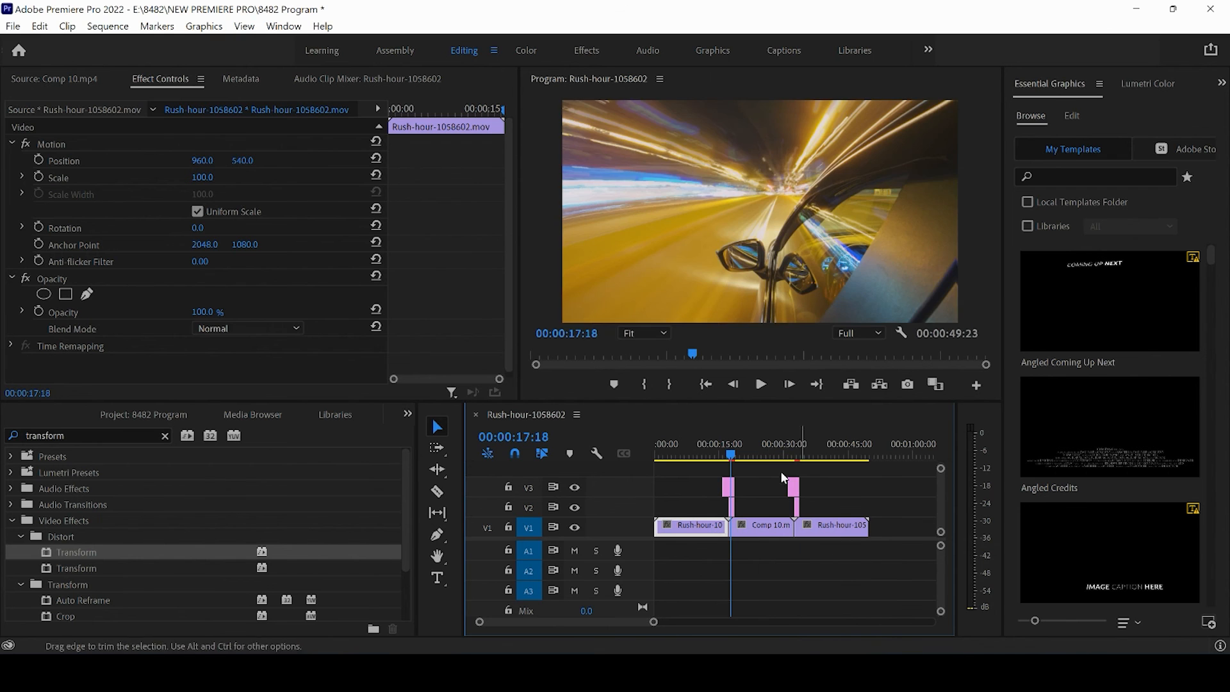
Play back both transitions, from Rush-hour to Comp 10 and from Comp 10 to the copied Rush-hour clip.
{"action": "left_click", "coordinate": [706, 445]}
{"action": "left_click", "coordinate": [761, 385]}
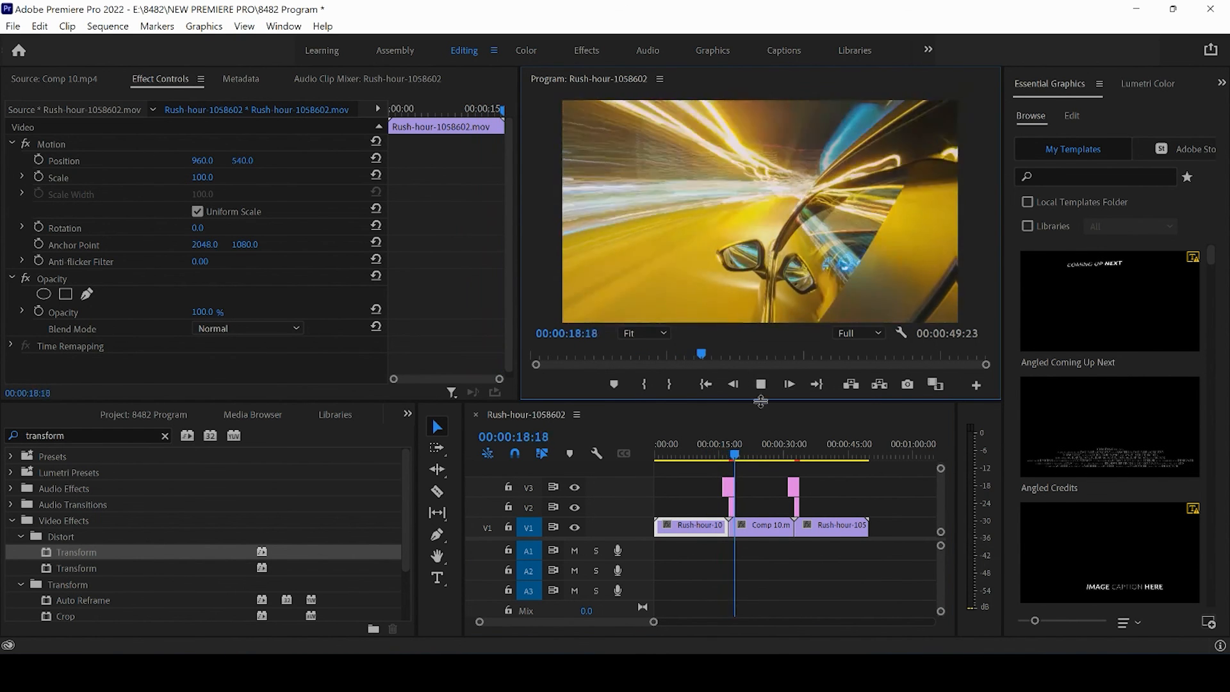
{"action": "left_click", "coordinate": [790, 455]}
{"action": "left_click", "coordinate": [760, 385]}
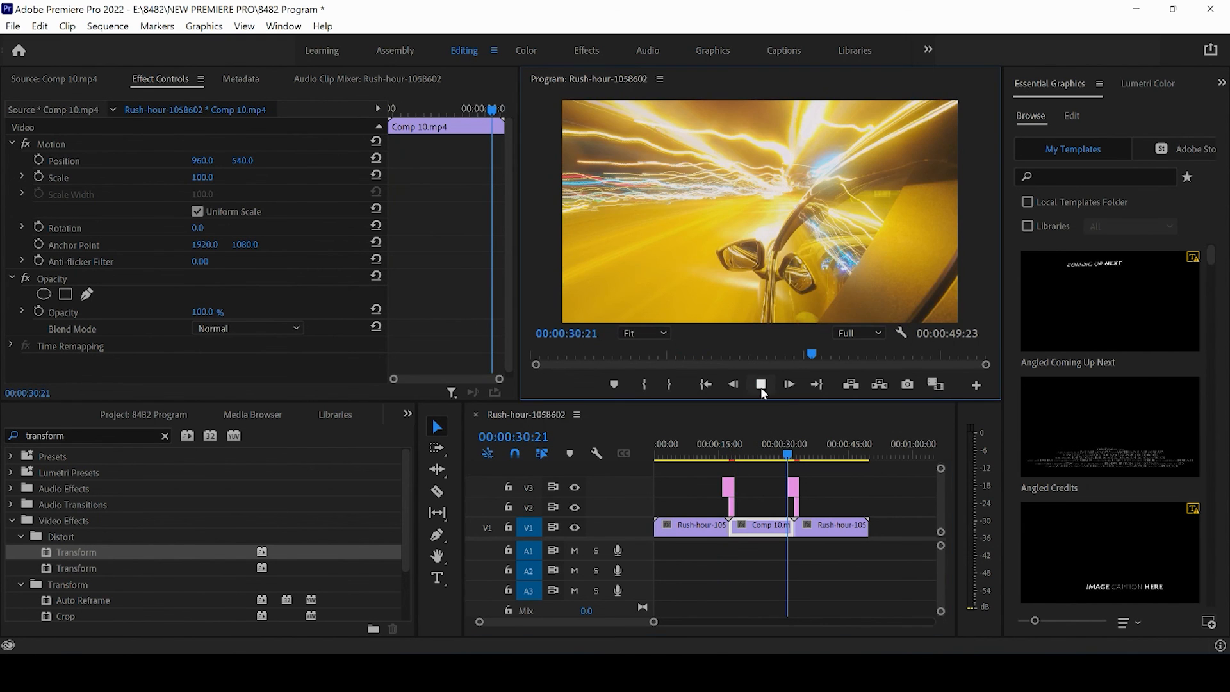
{"action": "left_click", "coordinate": [761, 385]}
{"action": "left_click", "coordinate": [769, 475]}
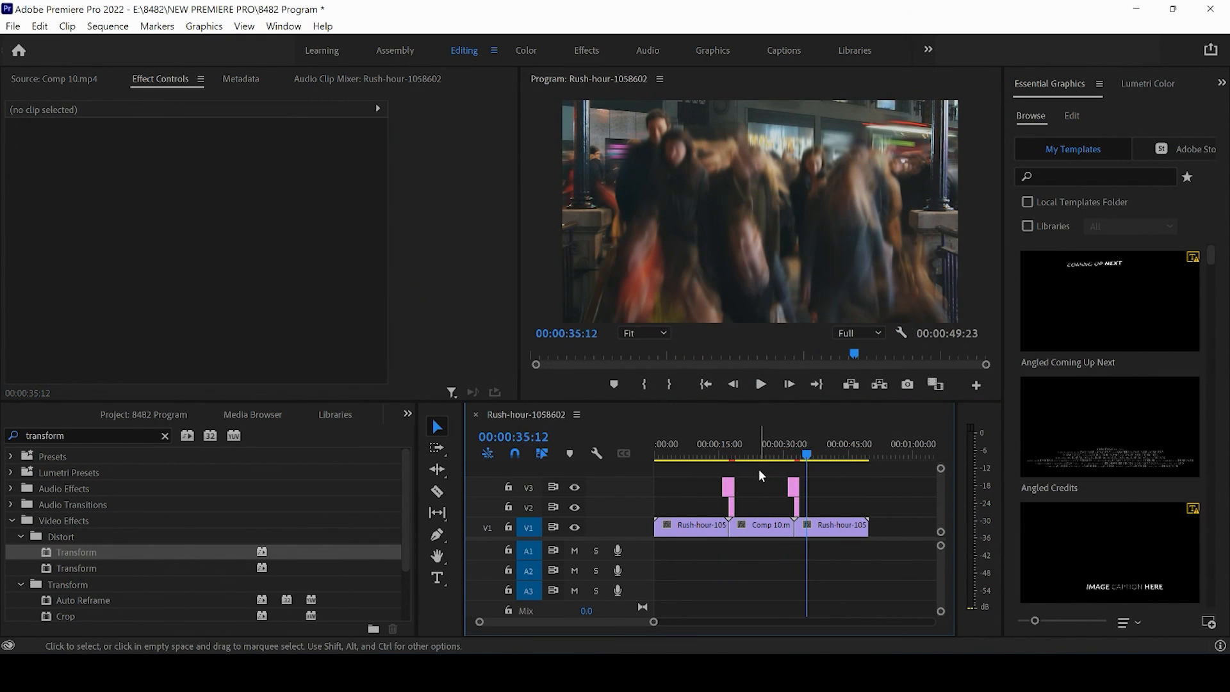
{"action": "left_click", "coordinate": [707, 443]}
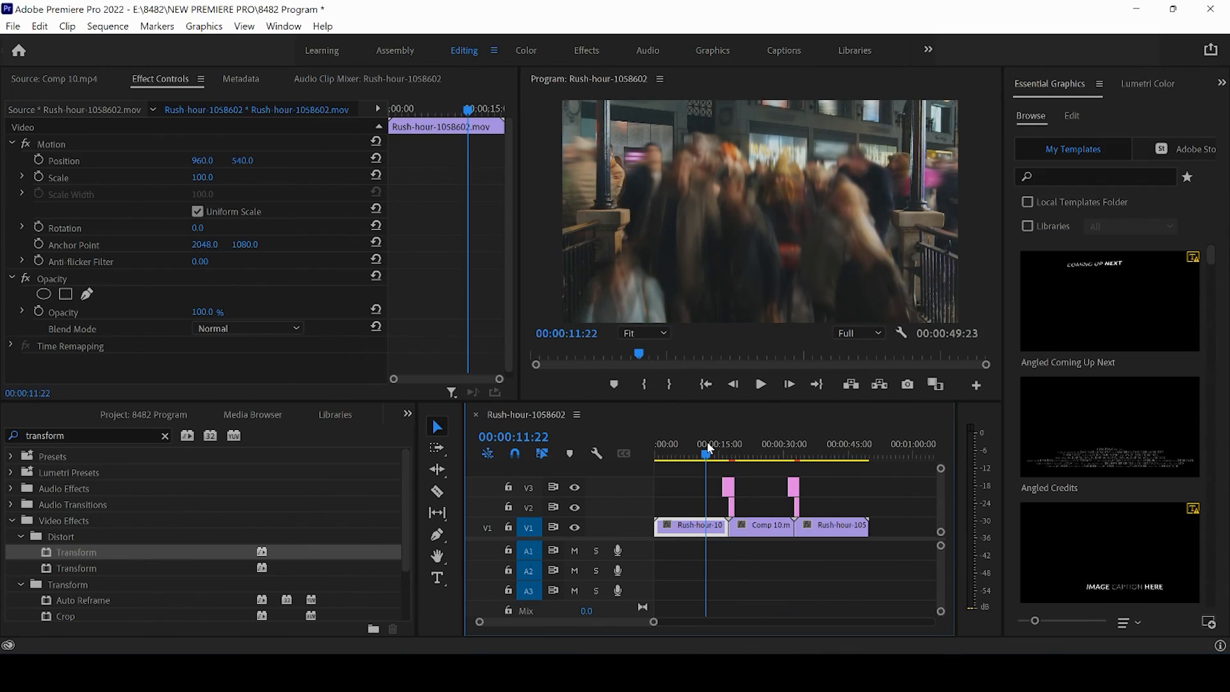